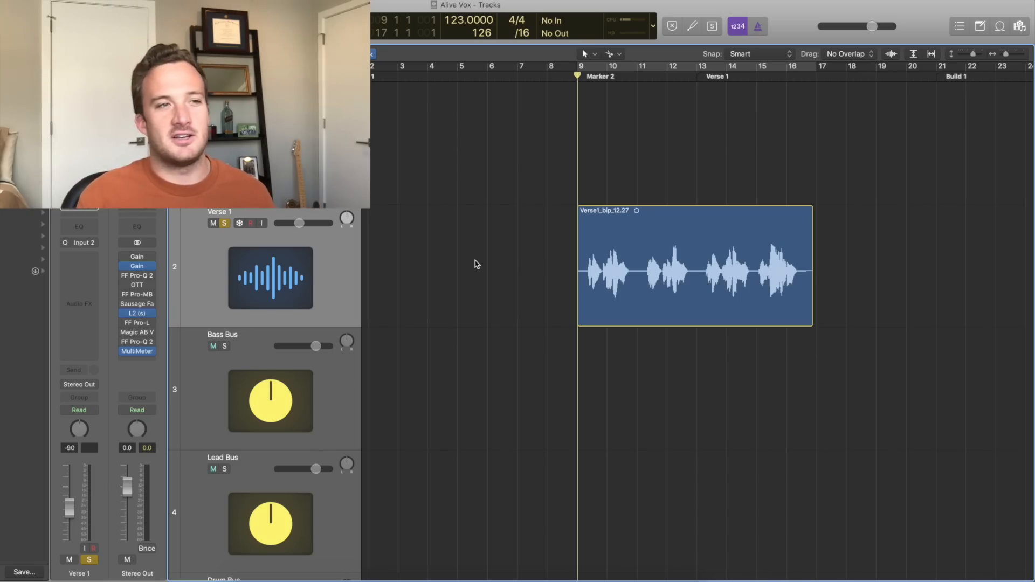
Play back the Verse 1 vocal region from bar 9, and play it again from just after bar 11
{"action": "key", "text": "space"}
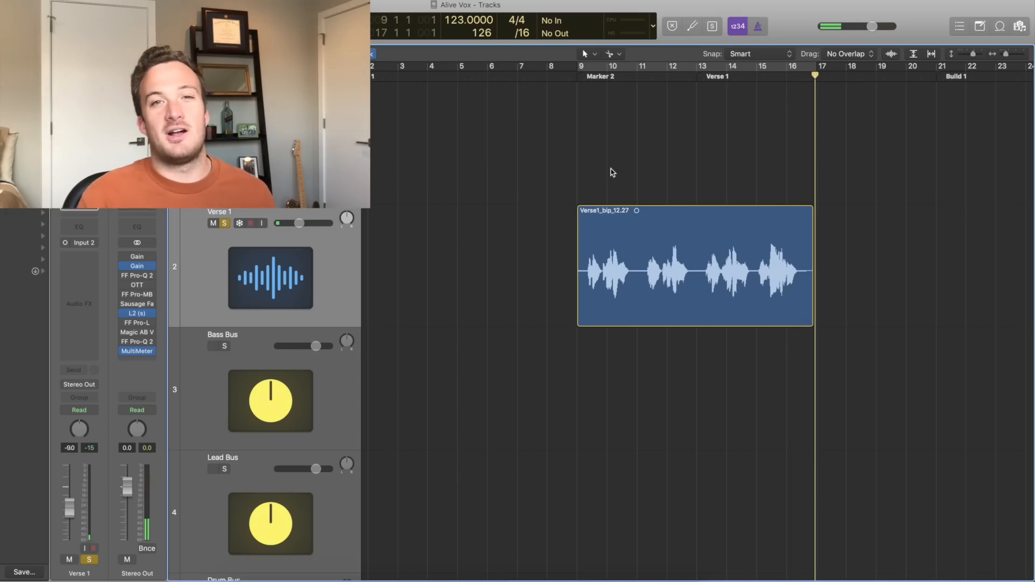
{"action": "key", "text": "space"}
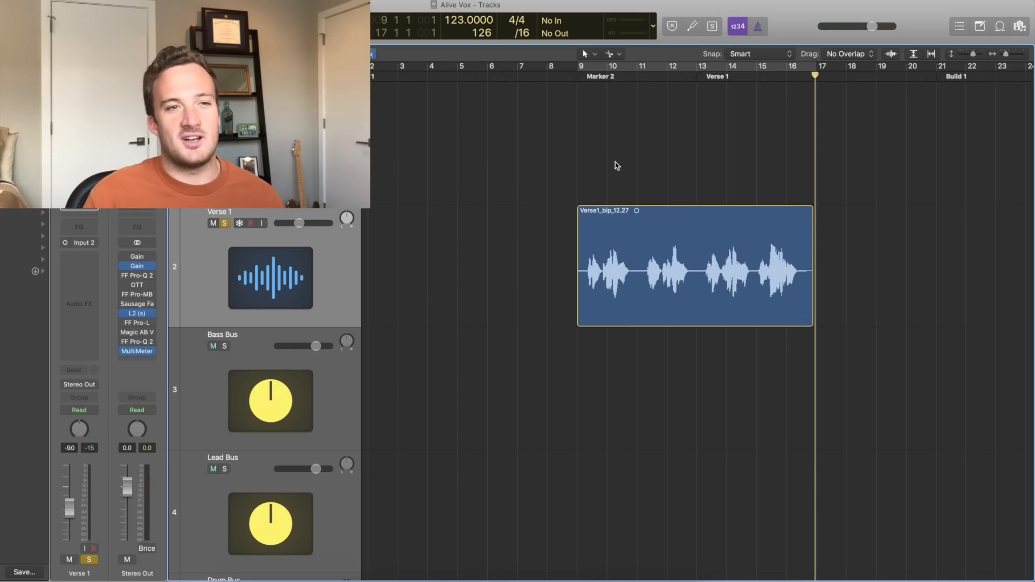
{"action": "key", "text": "super+Right"}
{"action": "key", "text": "super+Right"}
{"action": "key", "text": "super+Right"}
{"action": "key", "text": "super+Right"}
{"action": "key", "text": "super+Right"}
{"action": "scroll", "coordinate": [618, 166], "scroll_direction": "left", "scroll_amount": 2}
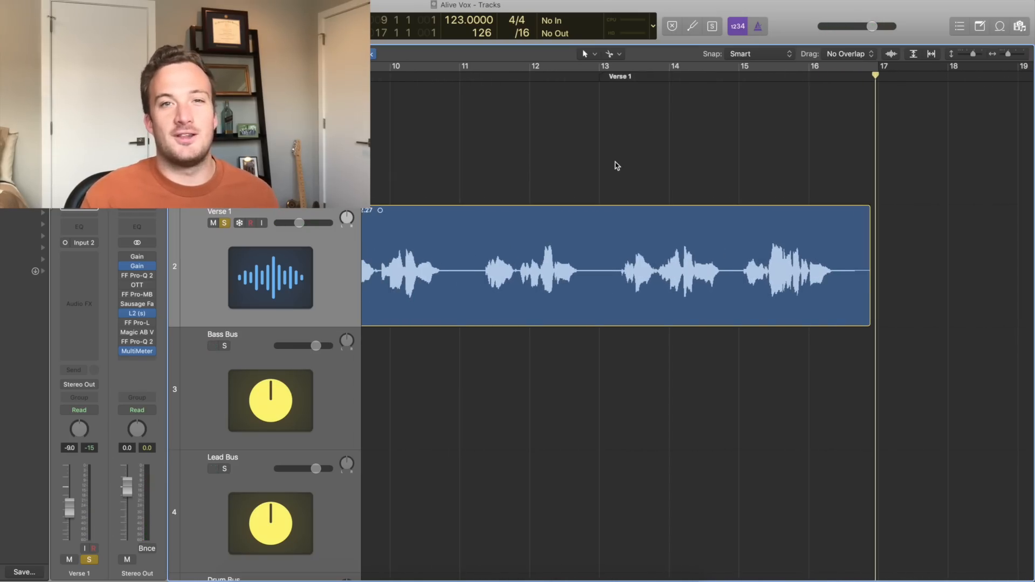
{"action": "scroll", "coordinate": [617, 166], "scroll_direction": "left", "scroll_amount": 4}
{"action": "double_click", "coordinate": [572, 76]}
{"action": "left_click", "coordinate": [588, 76]}
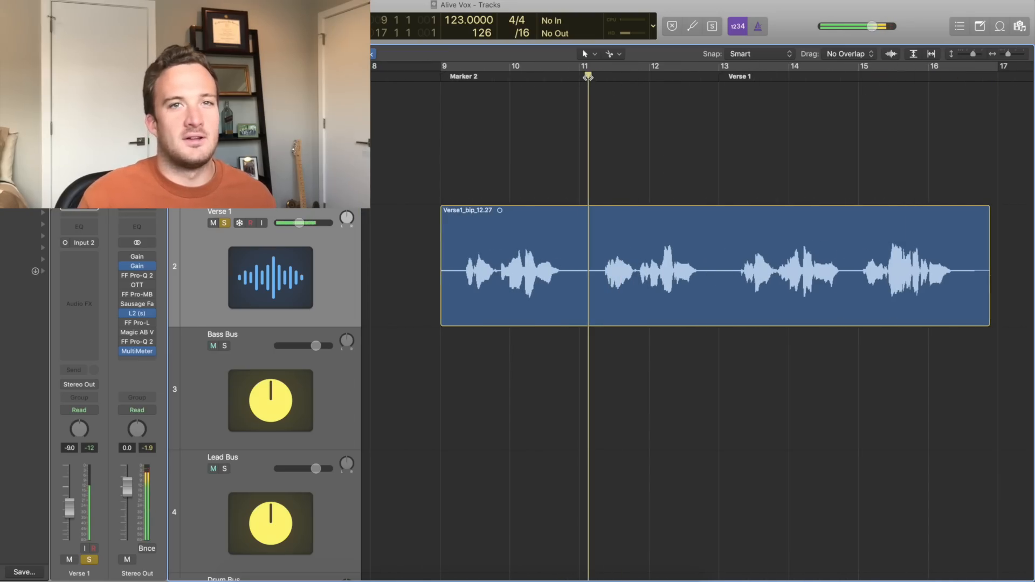
Split the quiet passage just before the phrase that follows bar 11 into its own short region
{"action": "left_click_drag", "start_coordinate": [974, 53], "coordinate": [980, 54]}
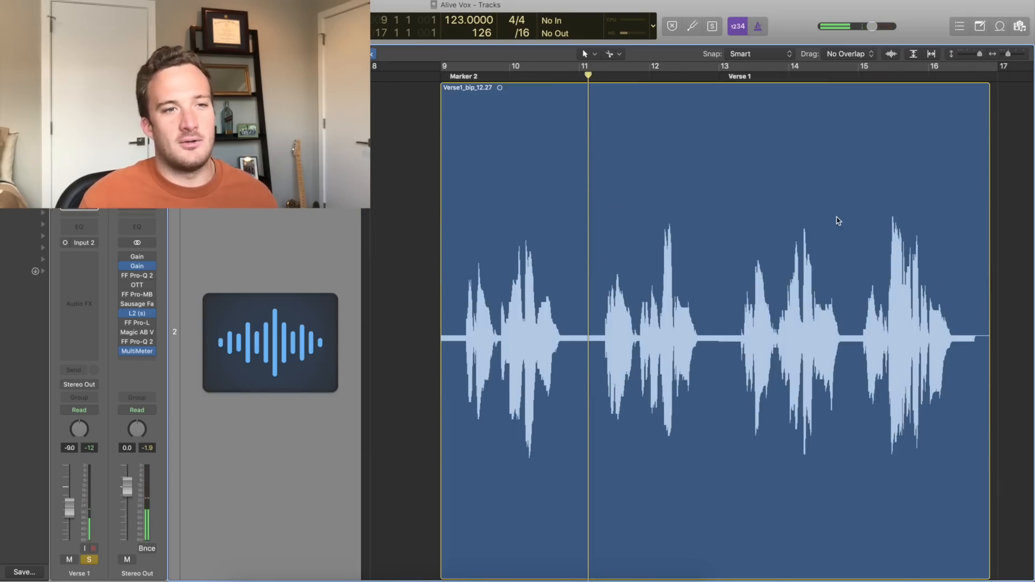
{"action": "key", "text": "super+Right"}
{"action": "key", "text": "super+Right"}
{"action": "key", "text": "super+Right"}
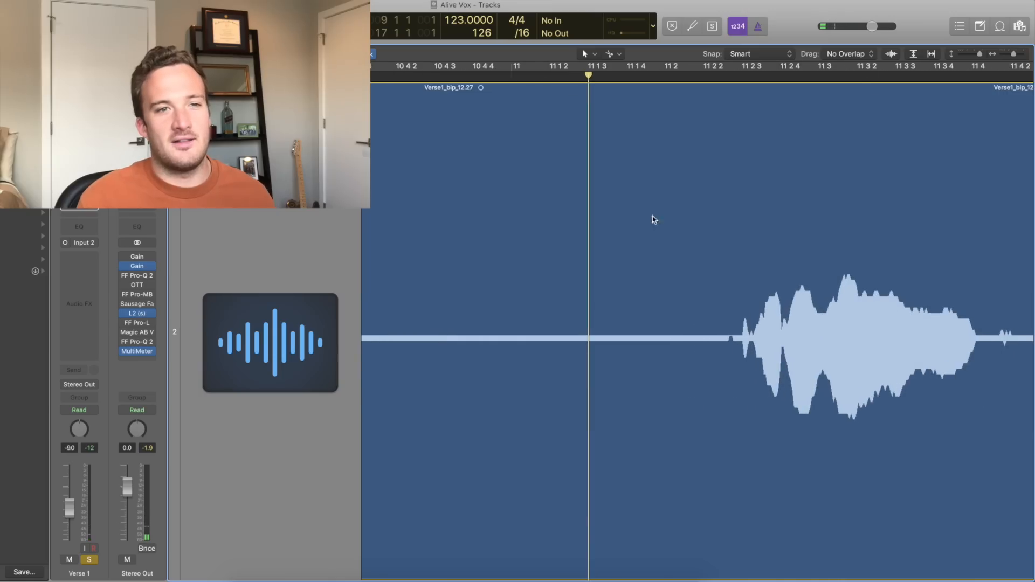
{"action": "key", "text": "space"}
{"action": "left_click", "coordinate": [737, 338], "text": "super"}
{"action": "left_click", "coordinate": [553, 327], "text": "super"}
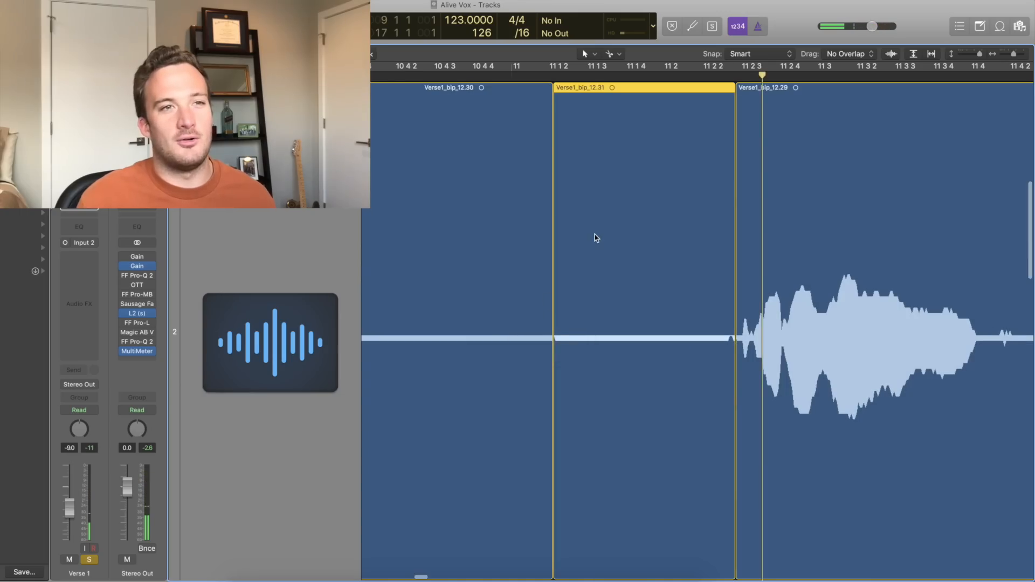
Set the region gain of the short quiet region after bar 11 to -4.1 dB
{"action": "key", "text": "super+Left"}
{"action": "key", "text": "super+Left"}
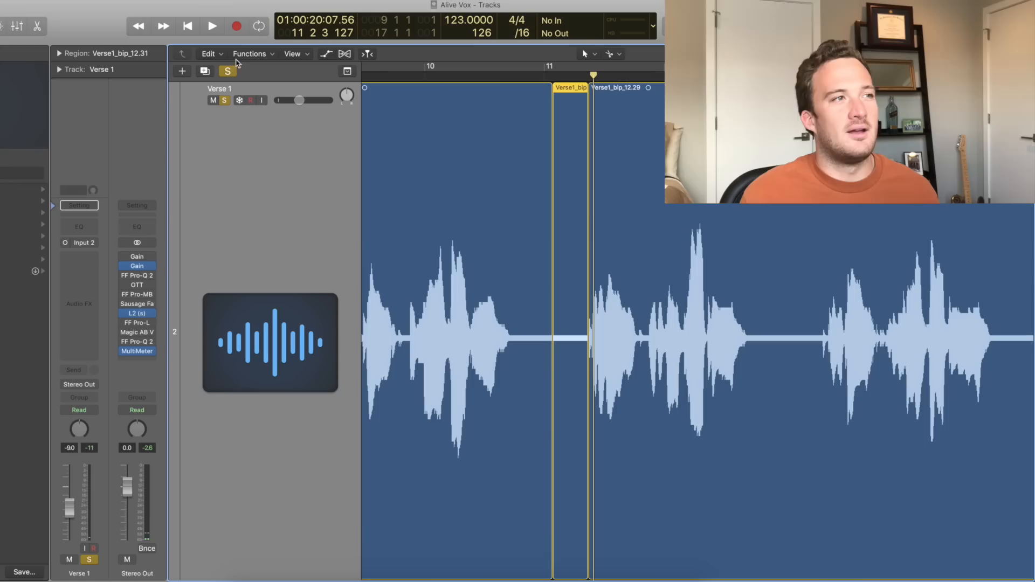
{"action": "left_click", "coordinate": [88, 53]}
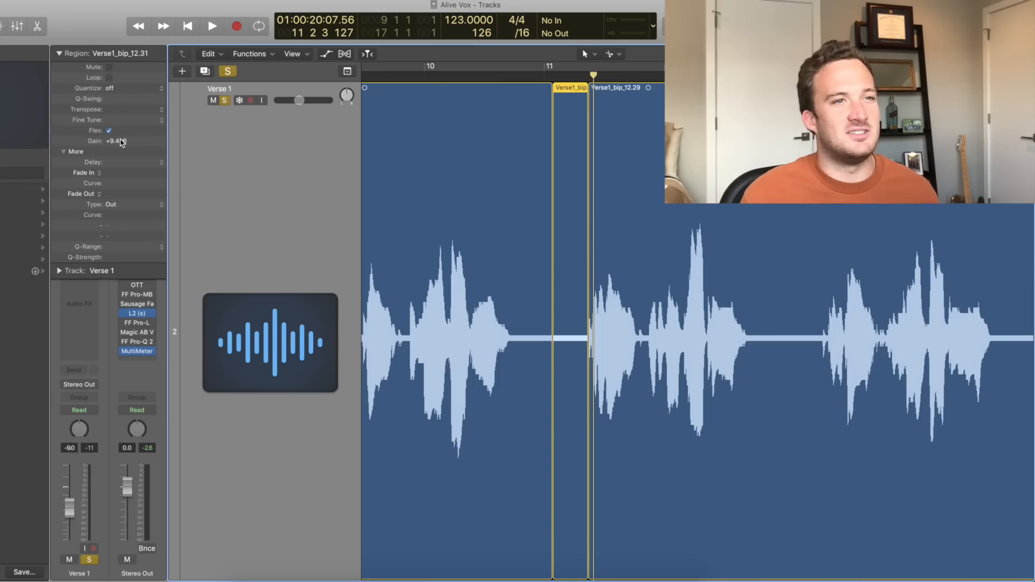
{"action": "left_click_drag", "start_coordinate": [122, 143], "coordinate": [122, 149]}
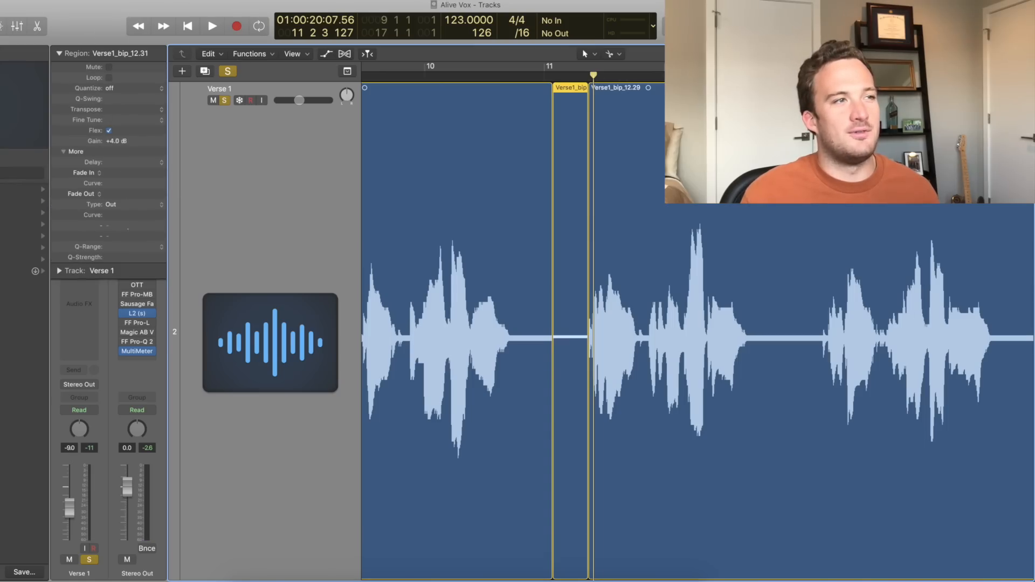
{"action": "left_click_drag", "start_coordinate": [122, 140], "coordinate": [122, 147]}
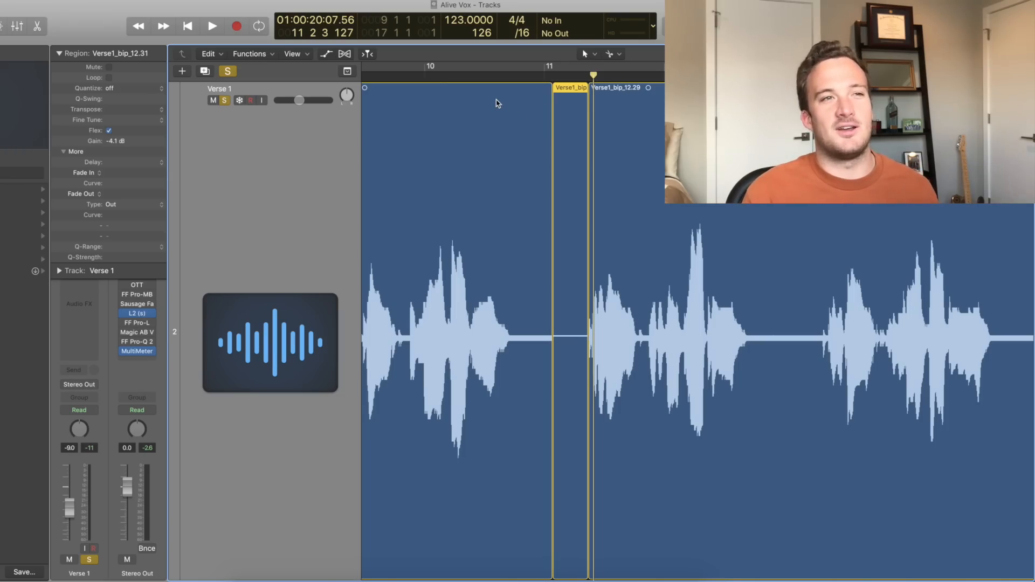
Play back the vocal from bar 10 to hear the lowered quiet passage, and restore the vocal to a single region
{"action": "left_click", "coordinate": [452, 75]}
{"action": "key", "text": "space"}
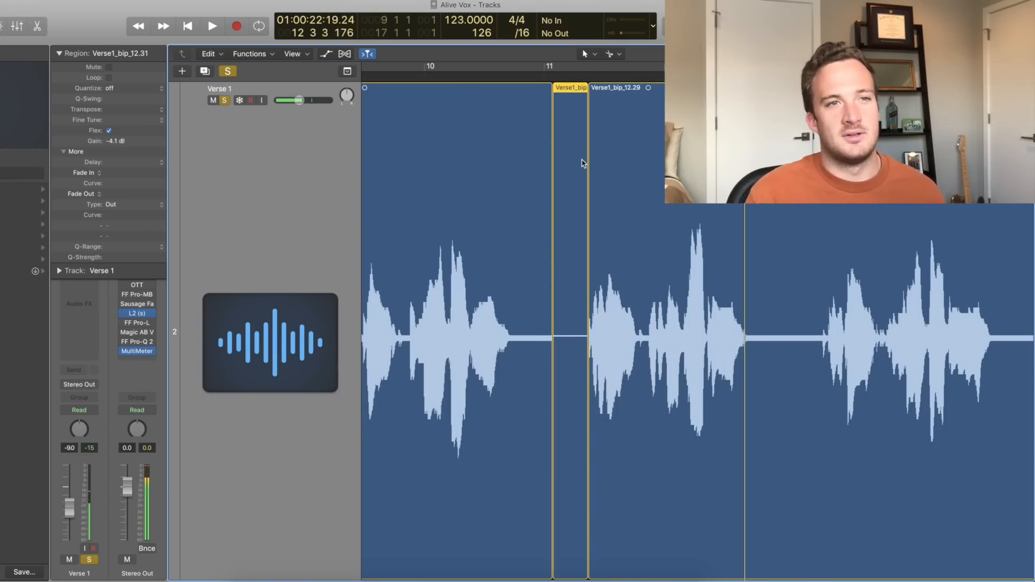
{"action": "key", "text": "super+Left"}
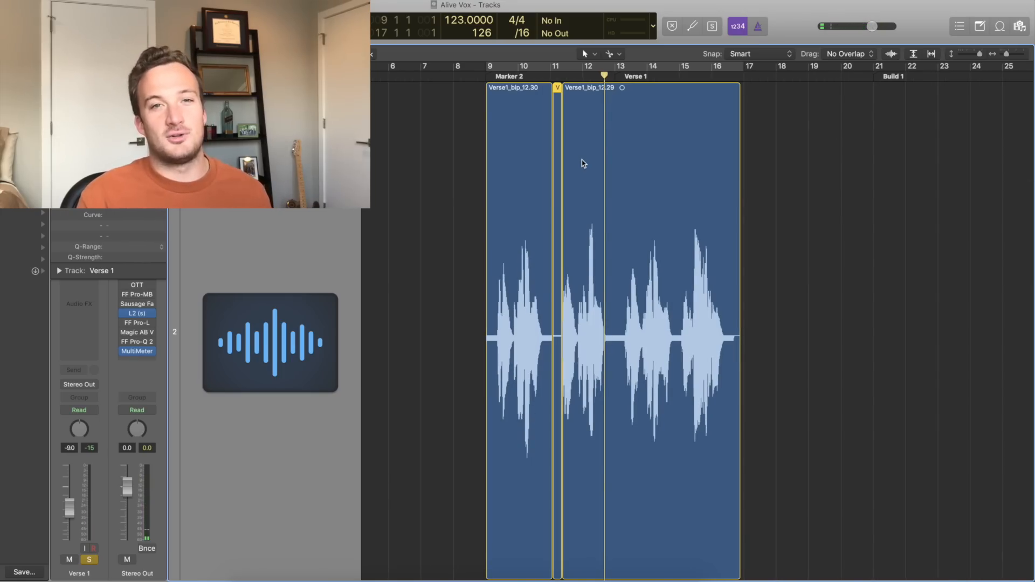
{"action": "key", "text": "super+j"}
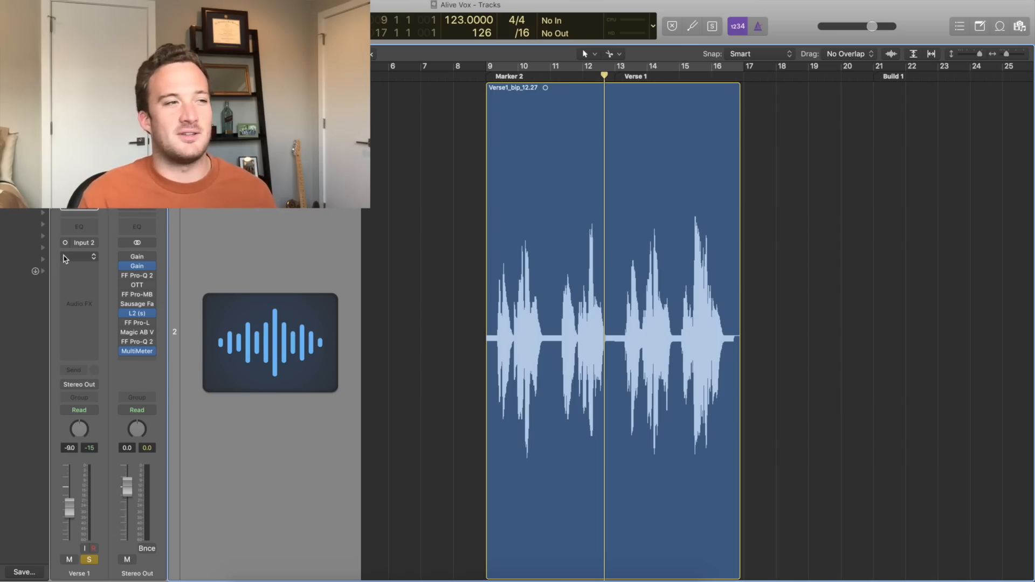
Insert Celemony Melodyne in the first audio effect slot of the Verse 1 track
{"action": "left_click", "coordinate": [63, 258]}
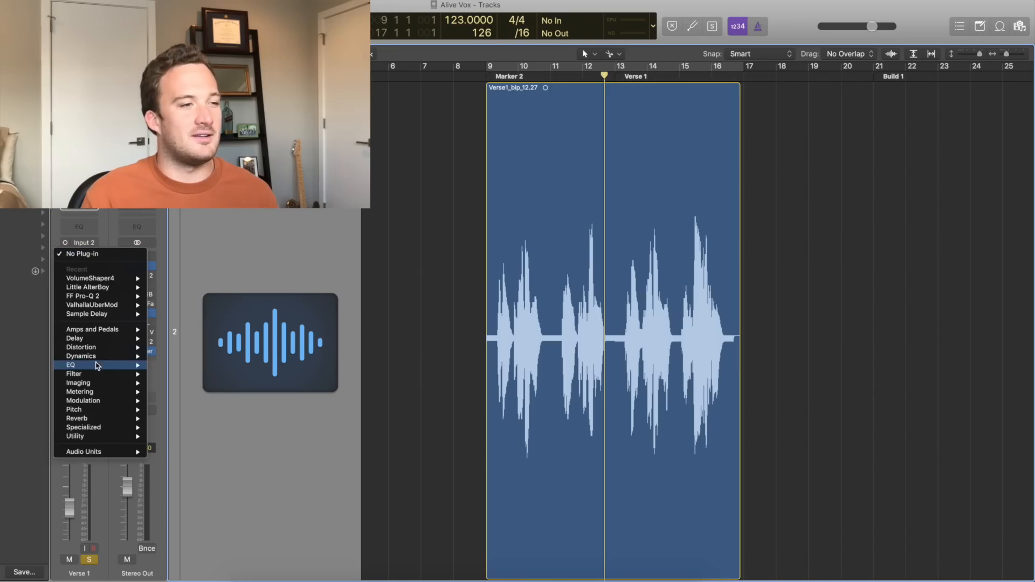
{"action": "mouse_move", "coordinate": [108, 452]}
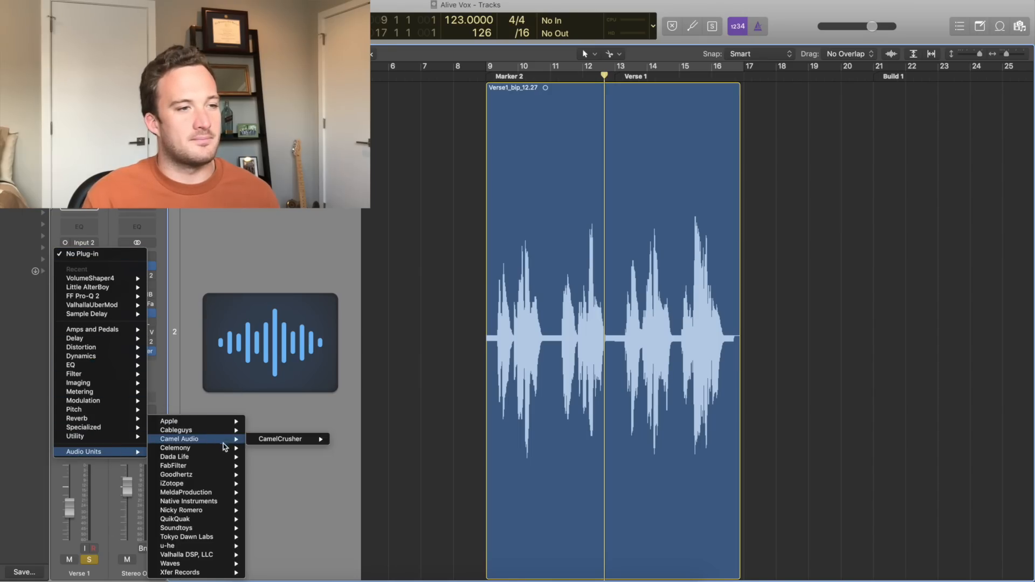
{"action": "mouse_move", "coordinate": [226, 449]}
{"action": "left_click", "coordinate": [333, 452]}
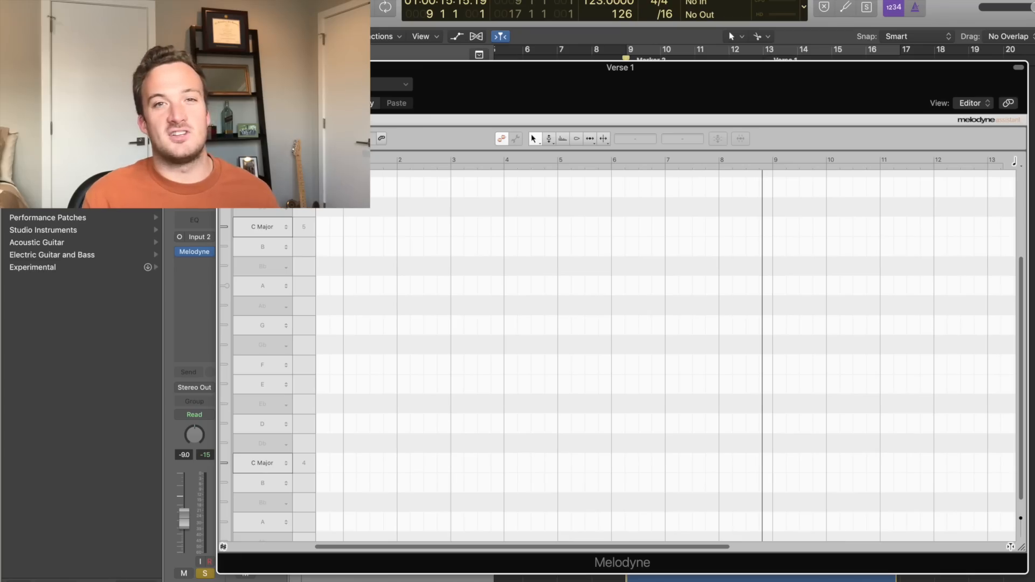
Capture the Verse 1 vocal from bar 9 into Melodyne by playing it through, and enlarge the editor to inspect the notes
{"action": "key", "text": "space"}
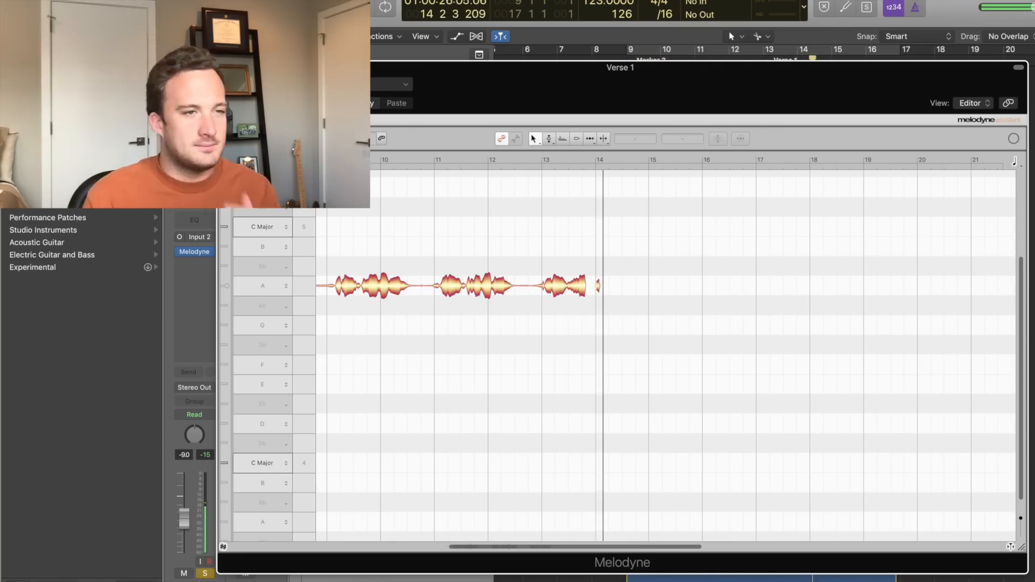
{"action": "left_click_drag", "start_coordinate": [686, 545], "coordinate": [595, 547]}
{"action": "left_click_drag", "start_coordinate": [722, 100], "coordinate": [617, 79]}
{"action": "left_click_drag", "start_coordinate": [876, 492], "coordinate": [1022, 555]}
{"action": "left_click_drag", "start_coordinate": [569, 554], "coordinate": [534, 554]}
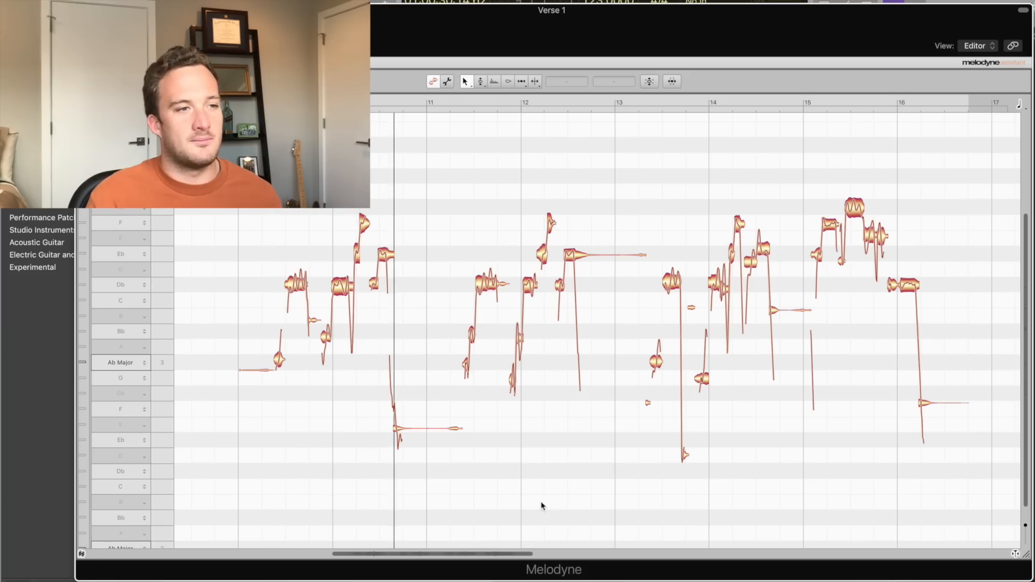
{"action": "key", "text": "space"}
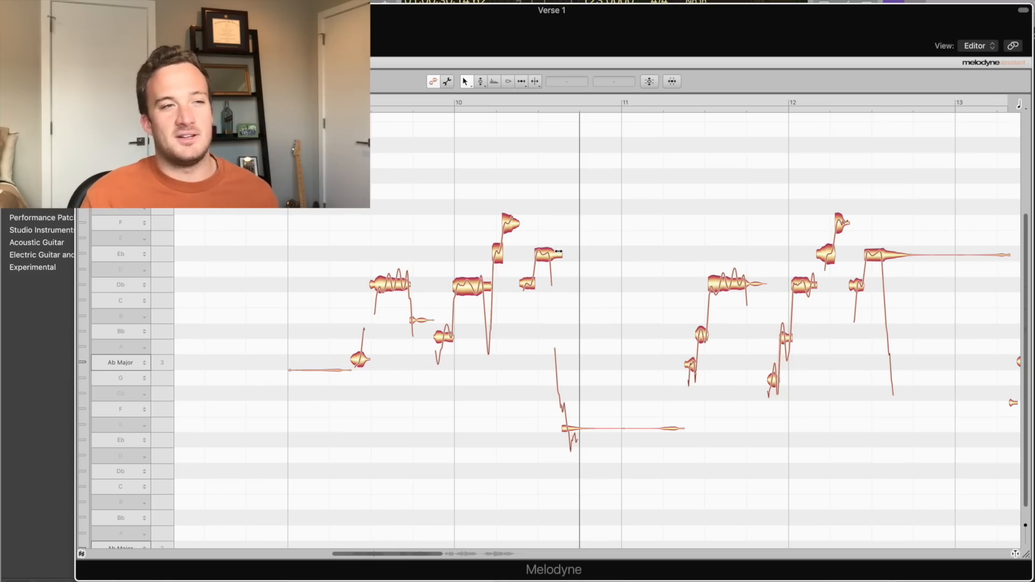
{"action": "mouse_move", "coordinate": [546, 258]}
{"action": "left_mouse_down"}
{"action": "mouse_move", "coordinate": [545, 238]}
{"action": "mouse_move", "coordinate": [544, 258]}
{"action": "left_mouse_up"}
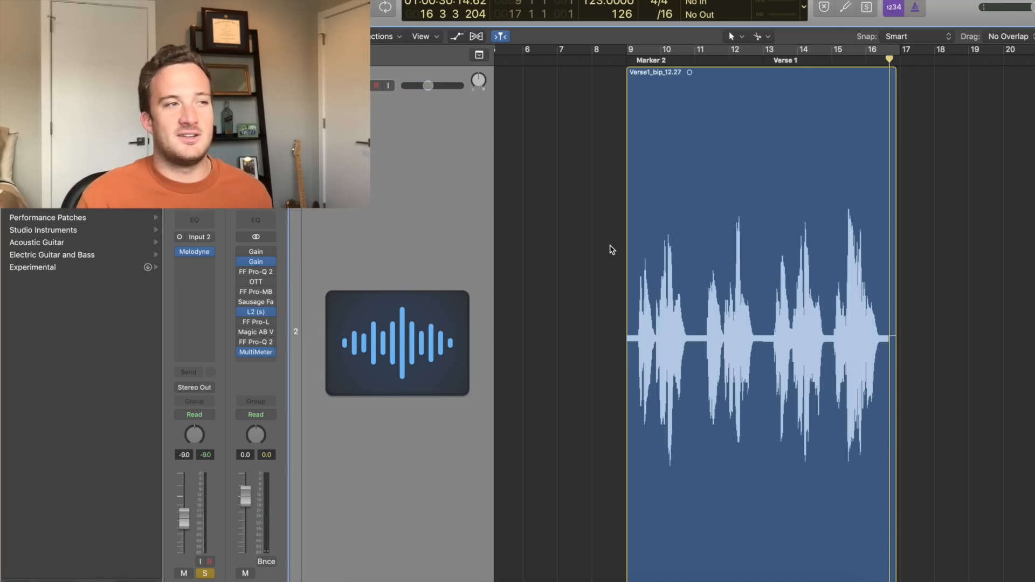
Bypass Melodyne on the Verse 1 track and insert Waves CLA Vocals (m->s) in the slot below it
{"action": "mouse_move", "coordinate": [208, 256]}
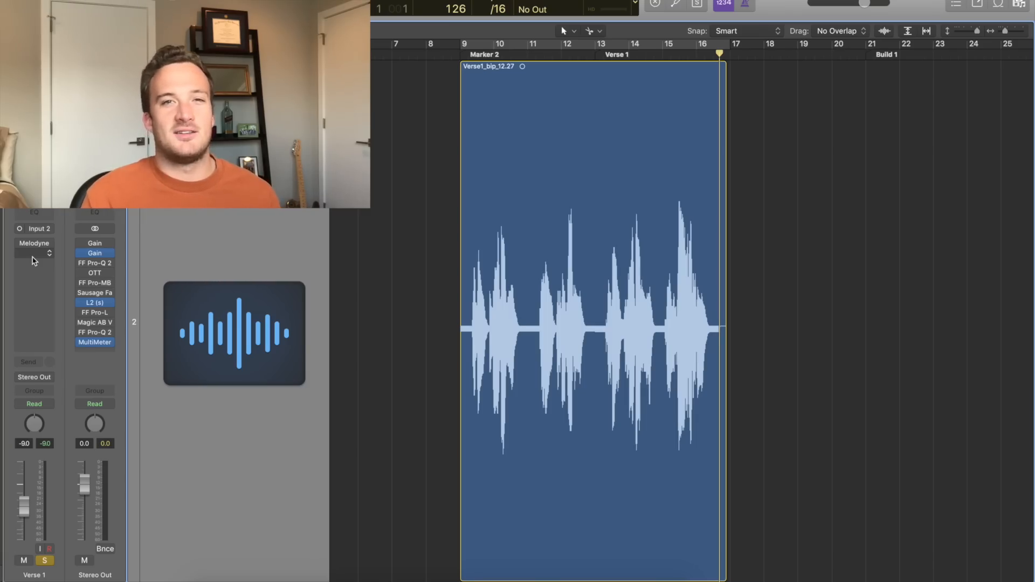
{"action": "left_click", "coordinate": [32, 257]}
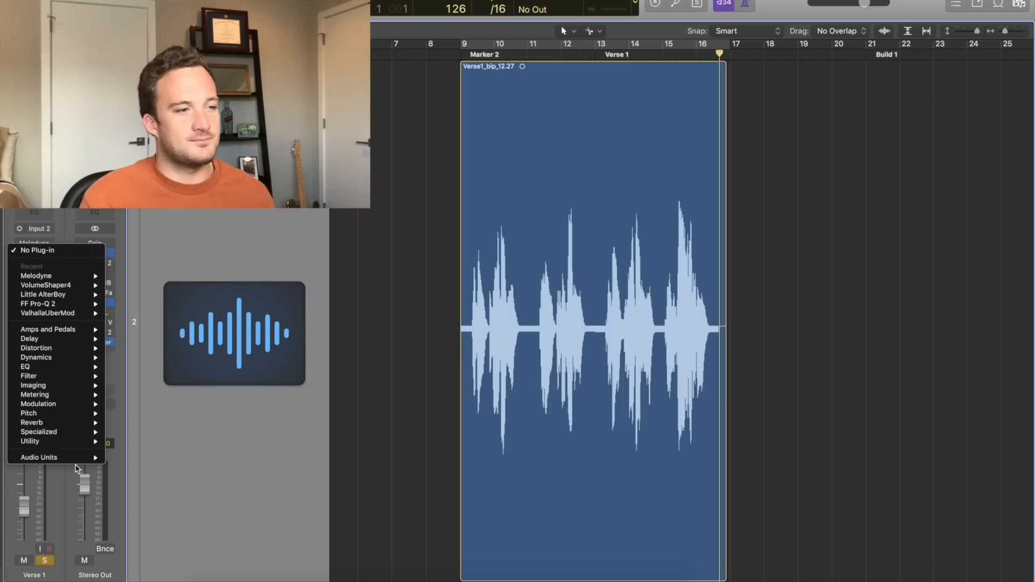
{"action": "mouse_move", "coordinate": [76, 459]}
{"action": "mouse_move", "coordinate": [172, 565]}
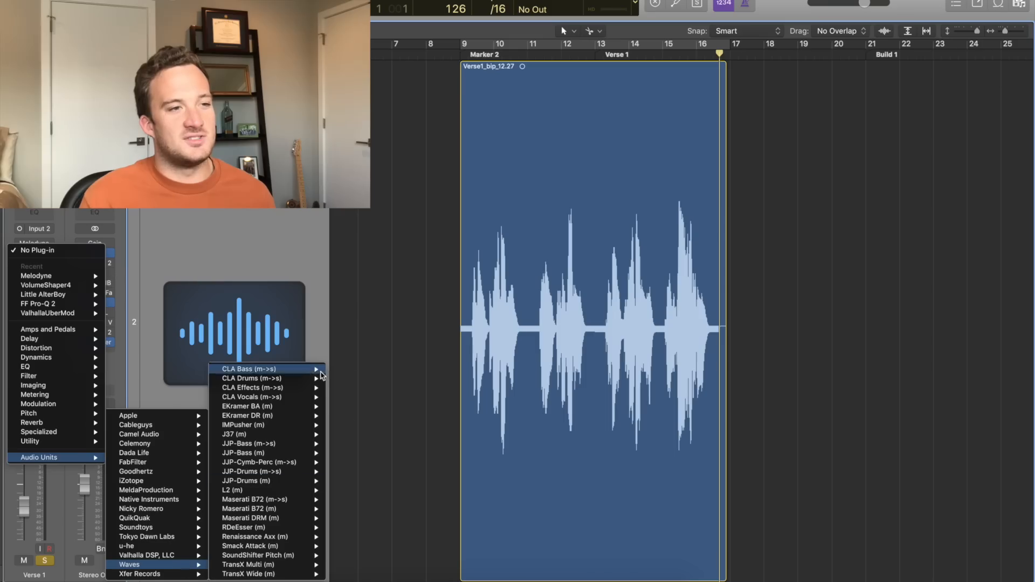
{"action": "mouse_move", "coordinate": [296, 398]}
{"action": "left_click", "coordinate": [346, 399]}
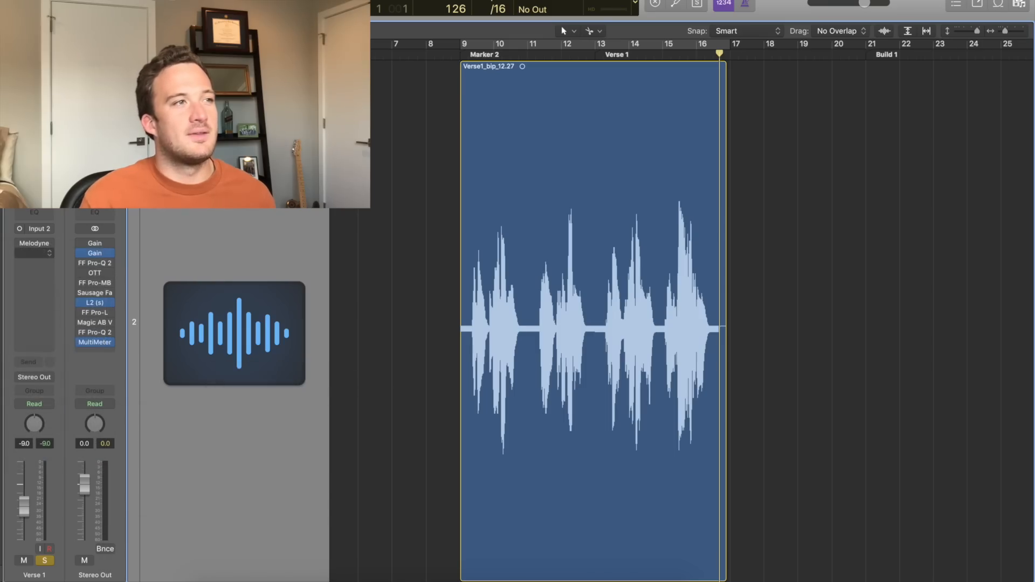
Turn off all six effect sections in CLA Vocals: Bass, Treble, Compress, Reverb, Delay and Pitch
{"action": "left_click_drag", "start_coordinate": [657, 196], "coordinate": [701, 216]}
{"action": "left_click", "coordinate": [643, 340]}
{"action": "left_click", "coordinate": [681, 340]}
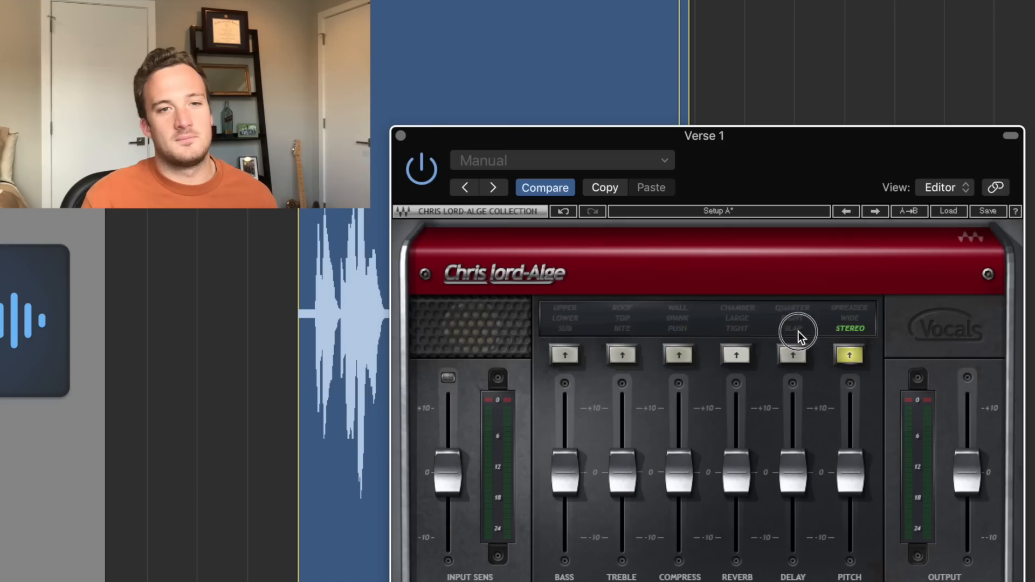
{"action": "left_click", "coordinate": [856, 328]}
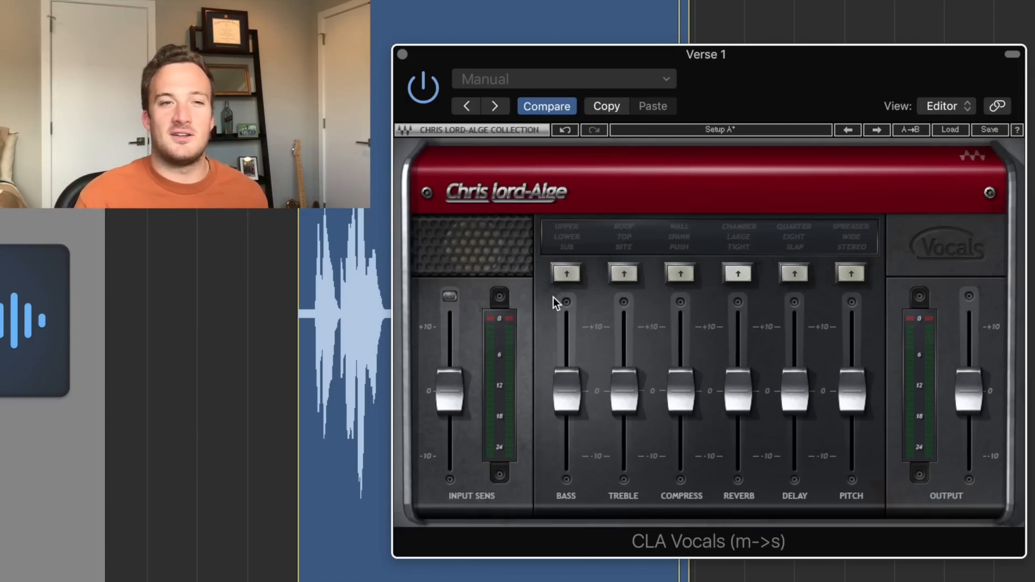
During playback, raise CLA Vocals' Input Sens to halfway between 0 and +10 and set Compress to Spank with its fader slightly below +10
{"action": "key", "text": "space"}
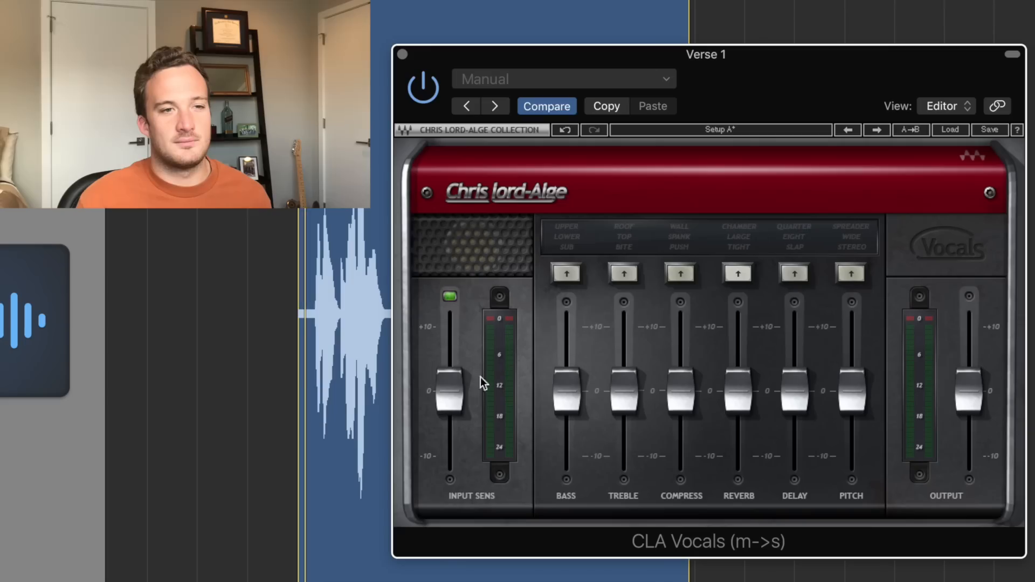
{"action": "left_click_drag", "start_coordinate": [443, 395], "coordinate": [443, 363]}
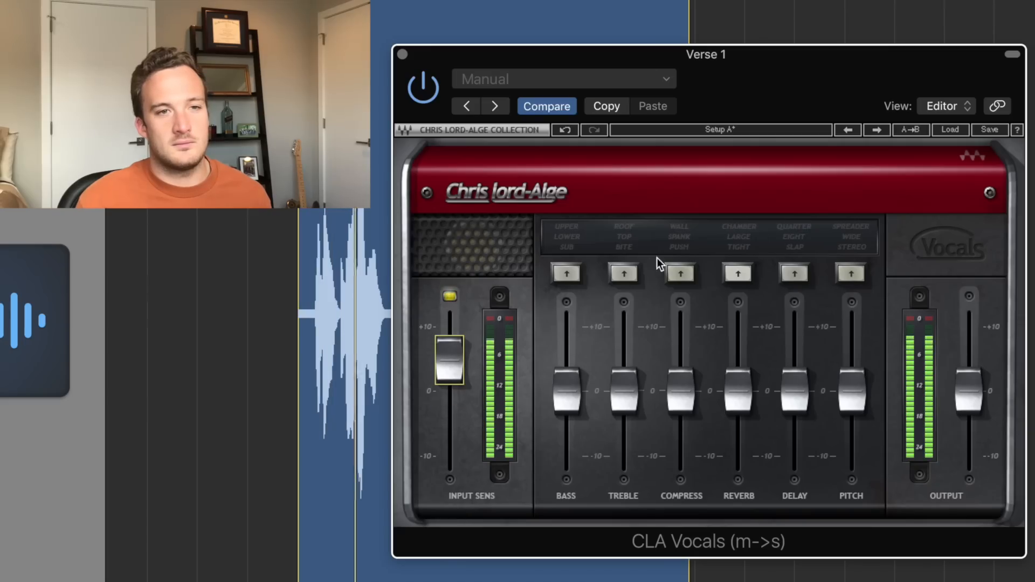
{"action": "left_click", "coordinate": [681, 274]}
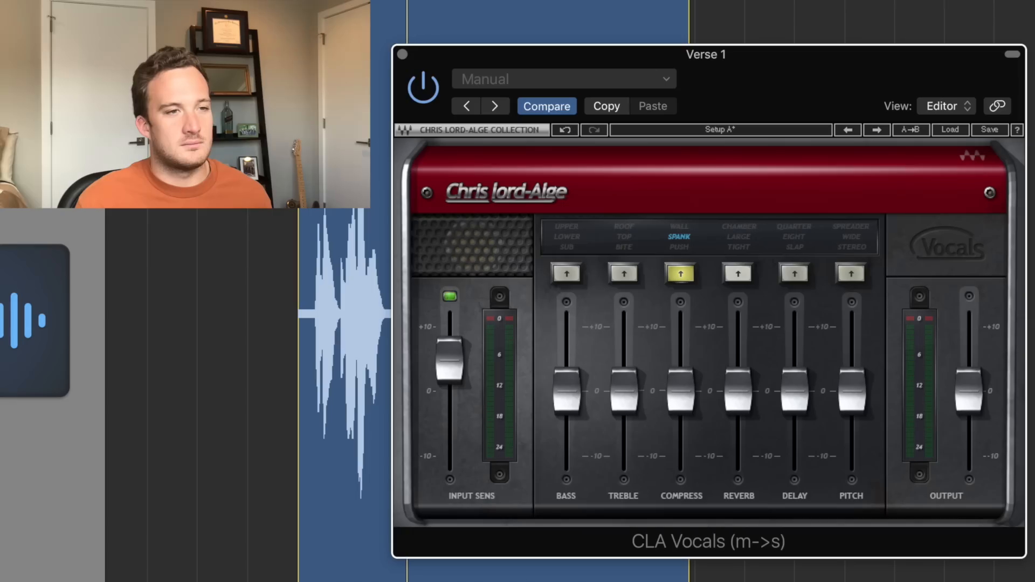
{"action": "left_click_drag", "start_coordinate": [684, 397], "coordinate": [681, 328]}
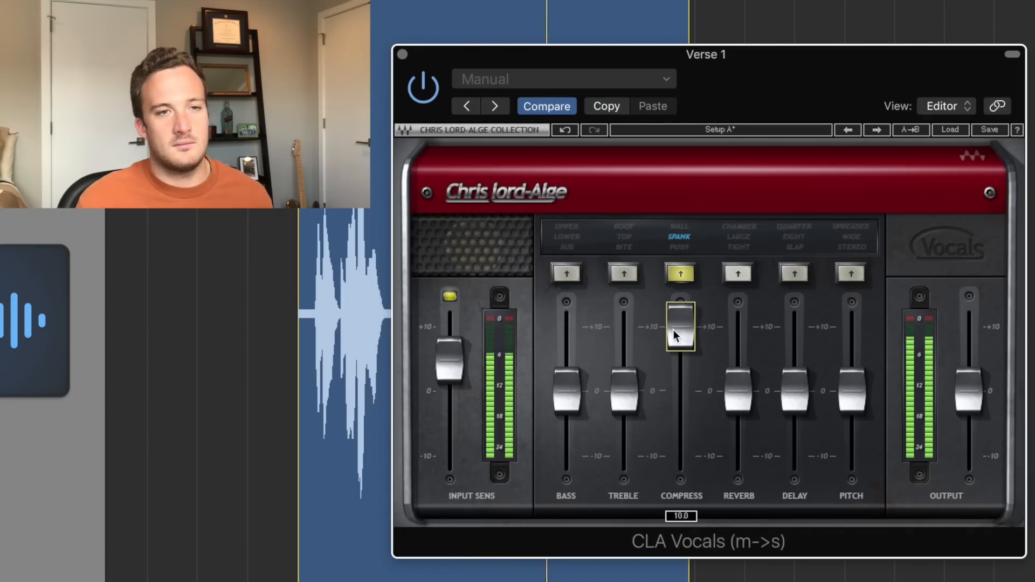
{"action": "left_click", "coordinate": [681, 231]}
{"action": "left_click", "coordinate": [677, 237]}
{"action": "left_click_drag", "start_coordinate": [681, 326], "coordinate": [685, 337]}
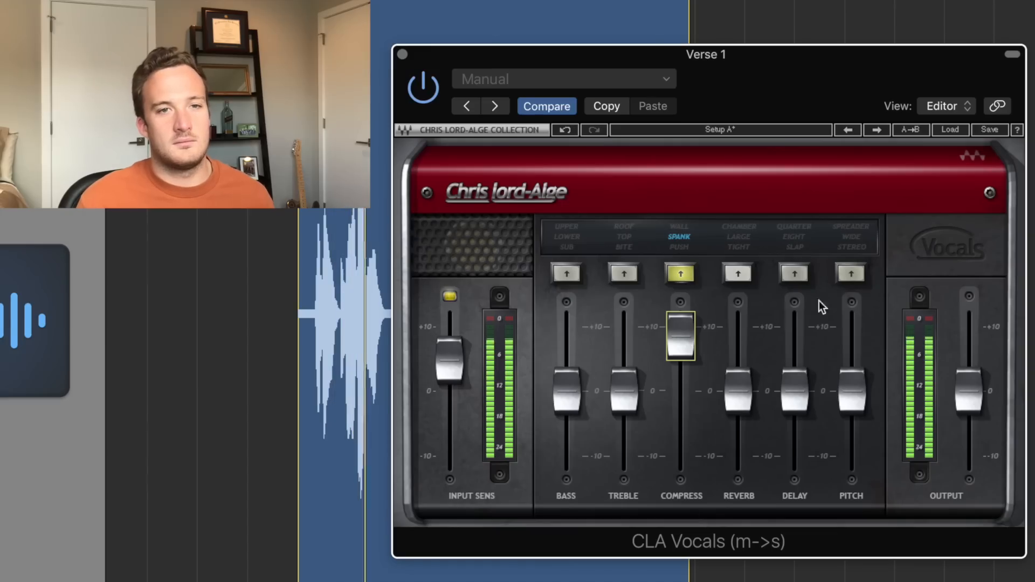
Set the Pitch section of CLA Vocals to Stereo with its fader about halfway between 0 and -10
{"action": "left_click_drag", "start_coordinate": [859, 378], "coordinate": [852, 427]}
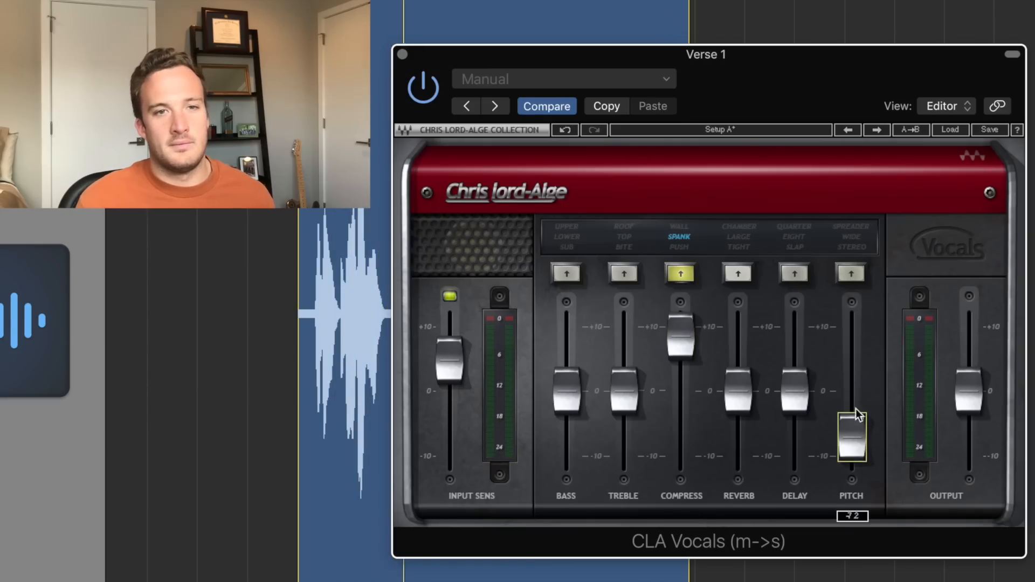
{"action": "left_click", "coordinate": [853, 246]}
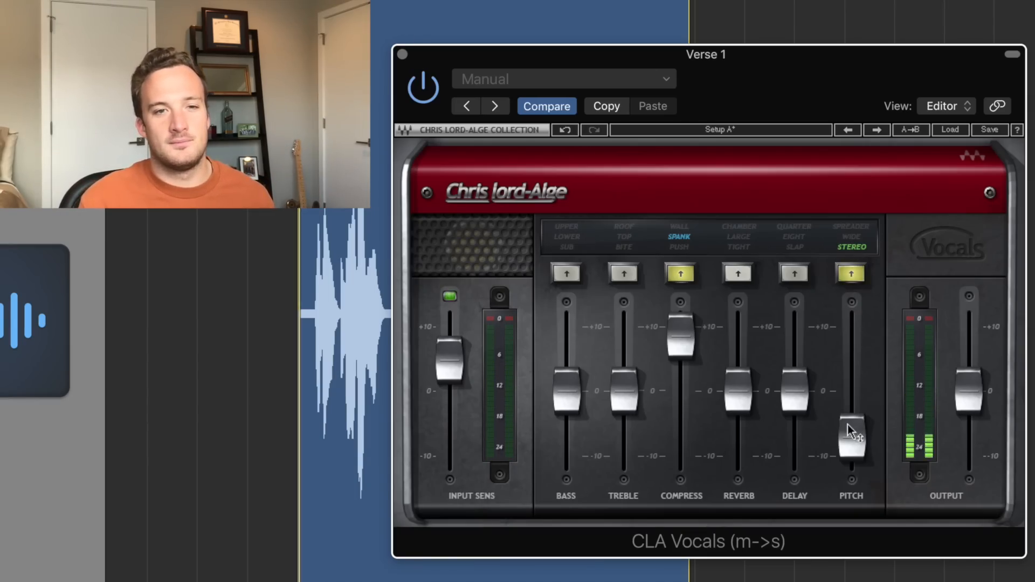
{"action": "mouse_move", "coordinate": [851, 438]}
{"action": "left_mouse_down"}
{"action": "mouse_move", "coordinate": [852, 378]}
{"action": "mouse_move", "coordinate": [852, 428]}
{"action": "left_mouse_up"}
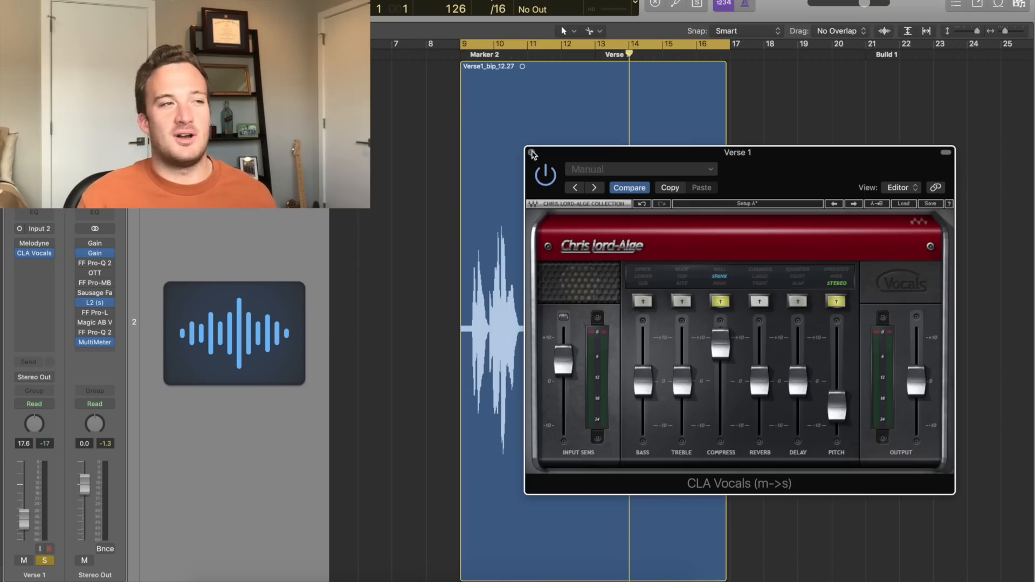
Close CLA Vocals and insert FF Pro-Q 2 in the slot below it on the Verse 1 track
{"action": "left_click", "coordinate": [532, 153]}
{"action": "left_click", "coordinate": [29, 264]}
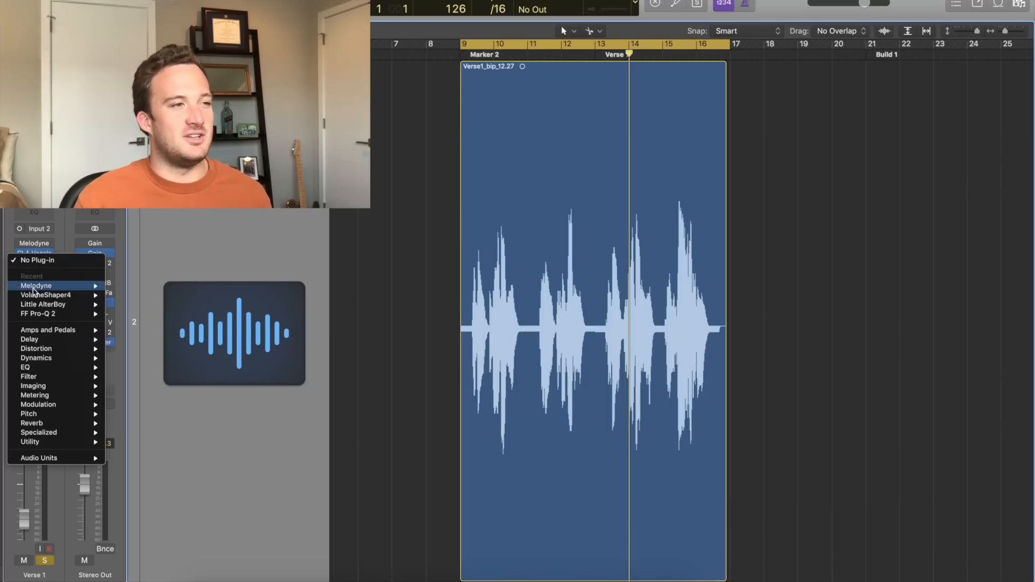
{"action": "left_click", "coordinate": [125, 313]}
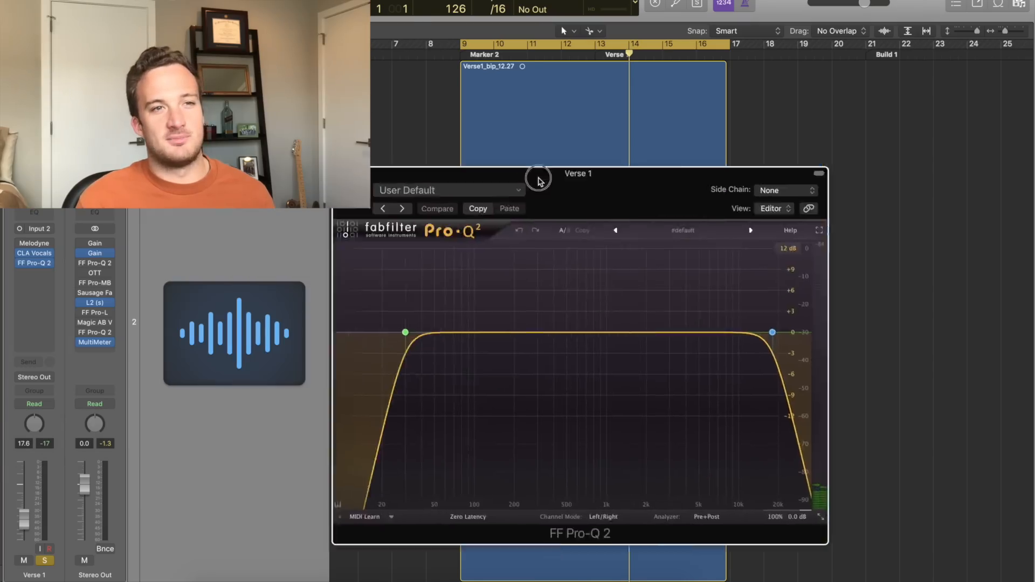
{"action": "left_click_drag", "start_coordinate": [536, 176], "coordinate": [668, 182]}
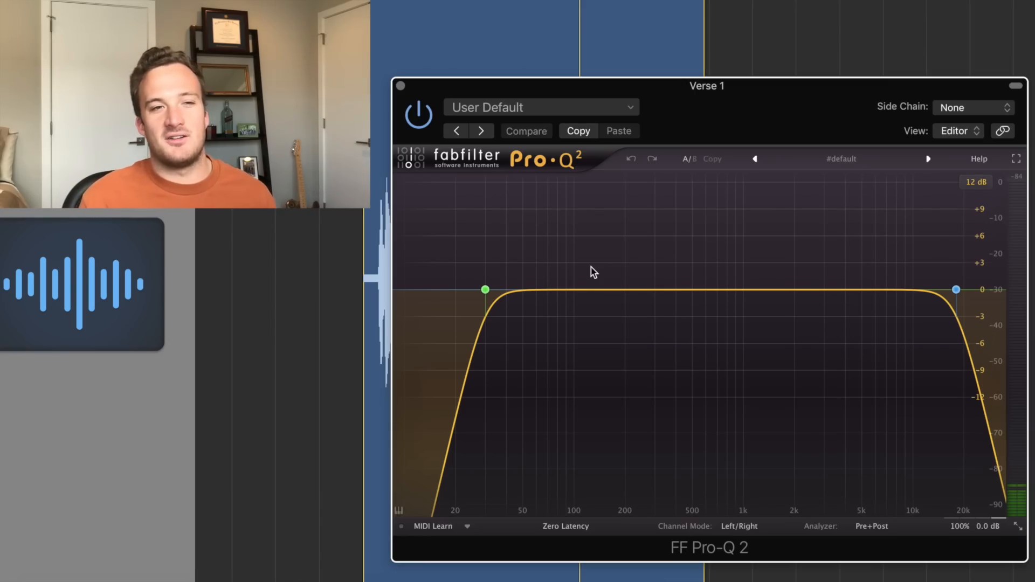
In Pro-Q 2, move the low cut to about 150 Hz and add a bell cut of about -2.7 dB near 361 Hz
{"action": "left_click", "coordinate": [486, 290]}
{"action": "left_click_drag", "start_coordinate": [488, 291], "coordinate": [604, 294]}
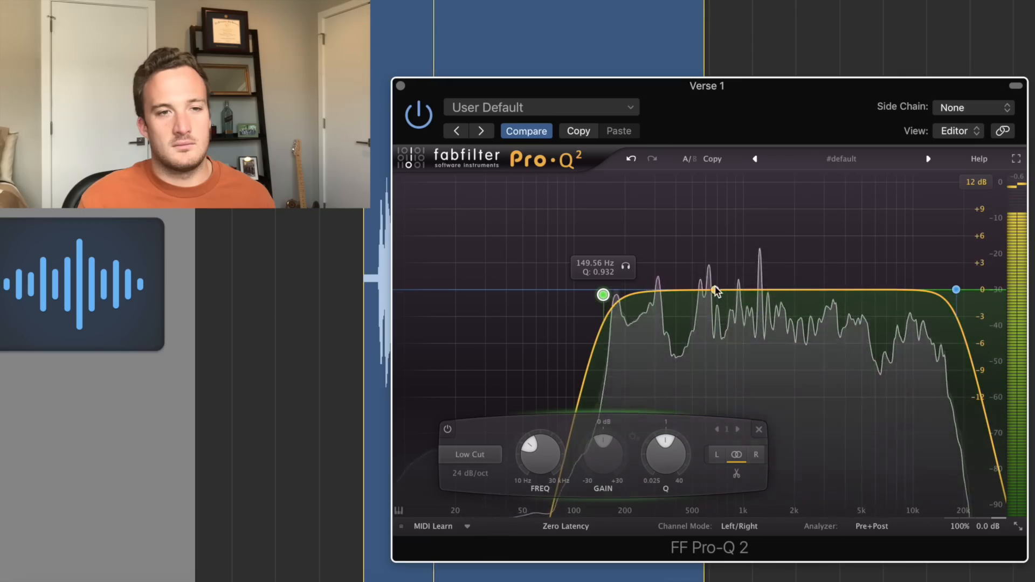
{"action": "left_click_drag", "start_coordinate": [716, 291], "coordinate": [671, 316]}
{"action": "left_click", "coordinate": [603, 295]}
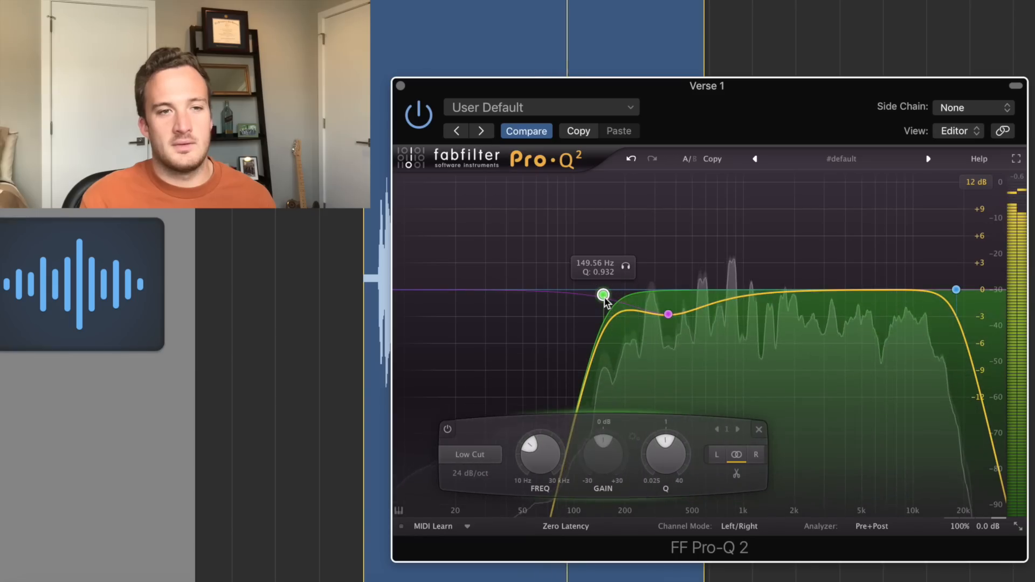
{"action": "mouse_move", "coordinate": [674, 317]}
{"action": "key", "text": "space"}
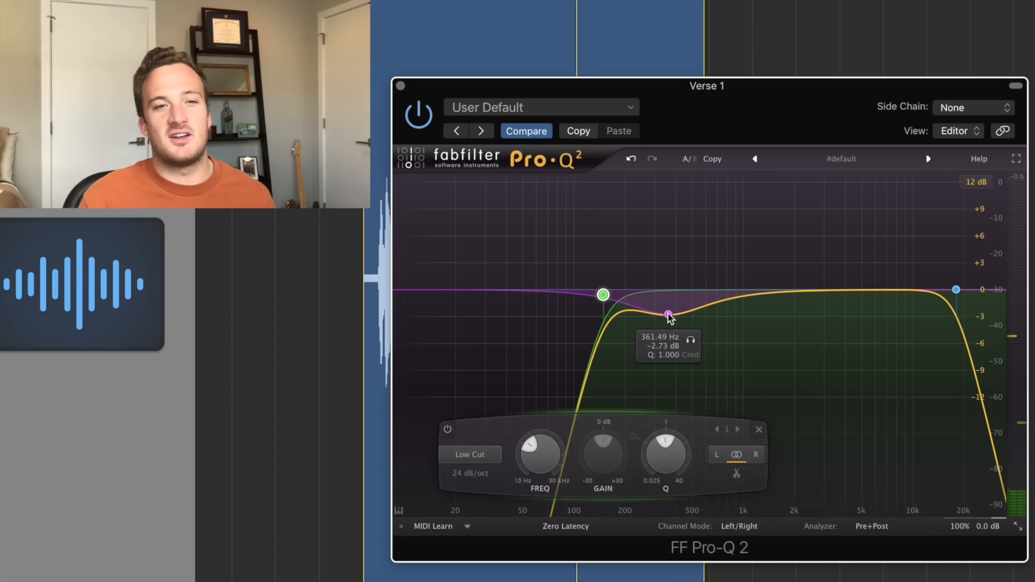
{"action": "left_click", "coordinate": [668, 315]}
During playback, add a gentle high shelf boost of about +3.5 dB near 9 kHz in Pro-Q 2
{"action": "key", "text": "space"}
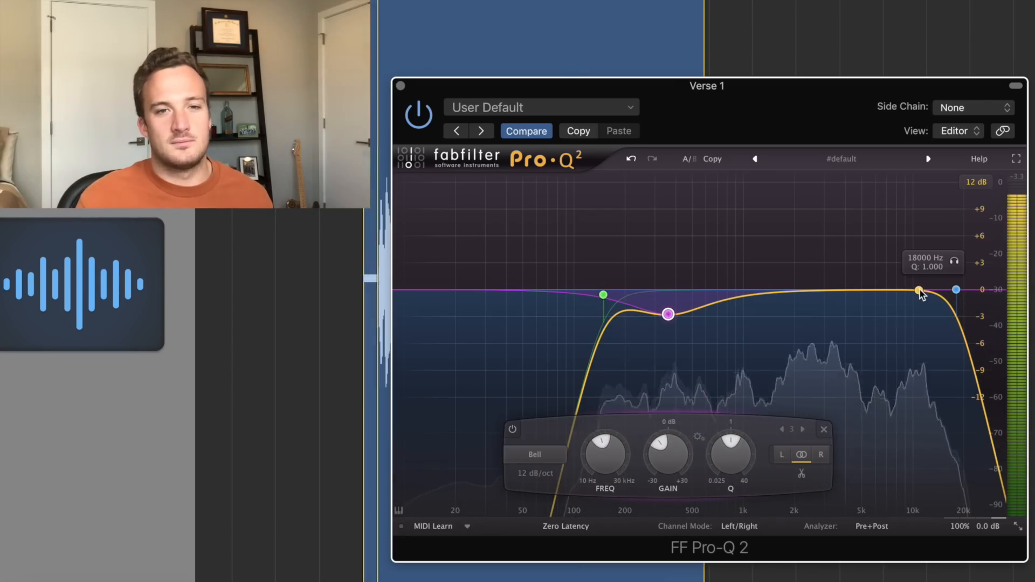
{"action": "left_click_drag", "start_coordinate": [917, 290], "coordinate": [907, 276]}
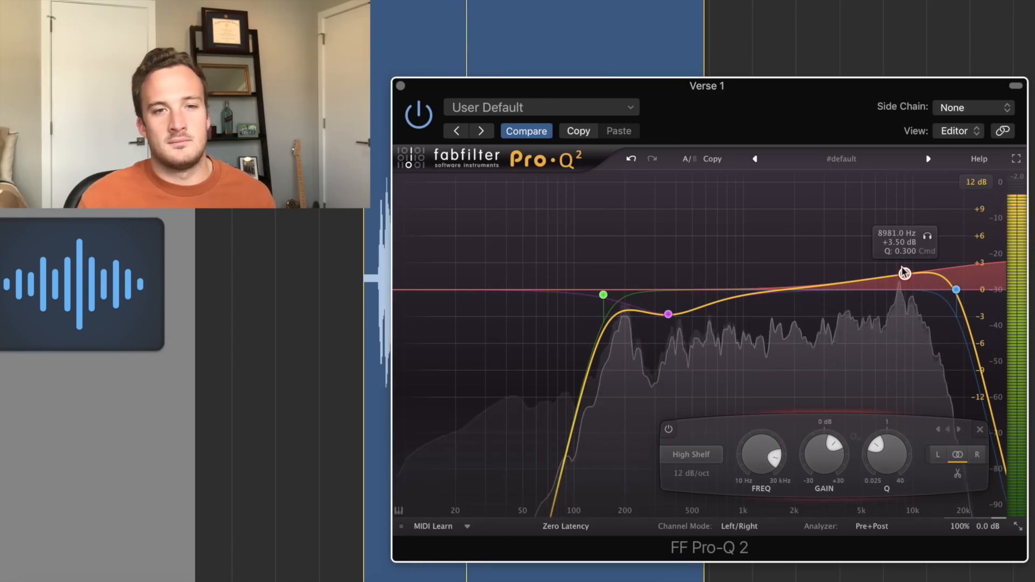
{"action": "key", "text": "space"}
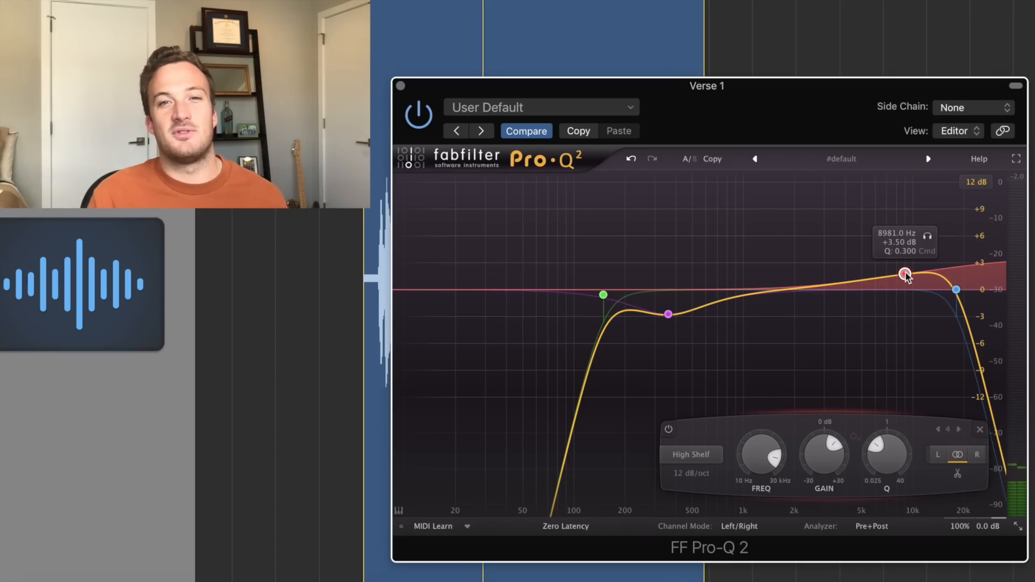
{"action": "key", "text": "space"}
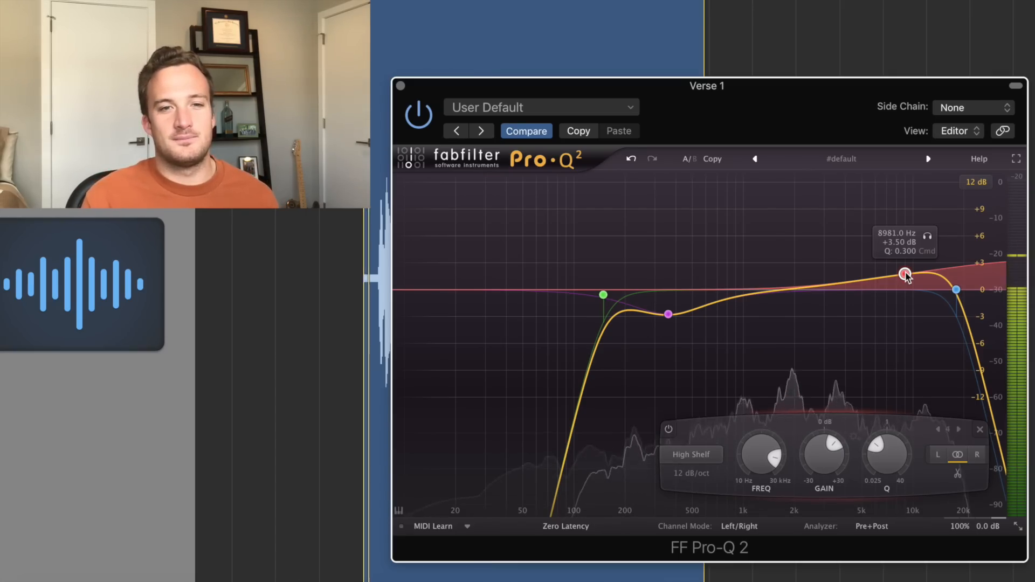
{"action": "mouse_move", "coordinate": [906, 277]}
{"action": "left_mouse_down"}
{"action": "mouse_move", "coordinate": [899, 221]}
{"action": "mouse_move", "coordinate": [901, 273]}
{"action": "left_mouse_up"}
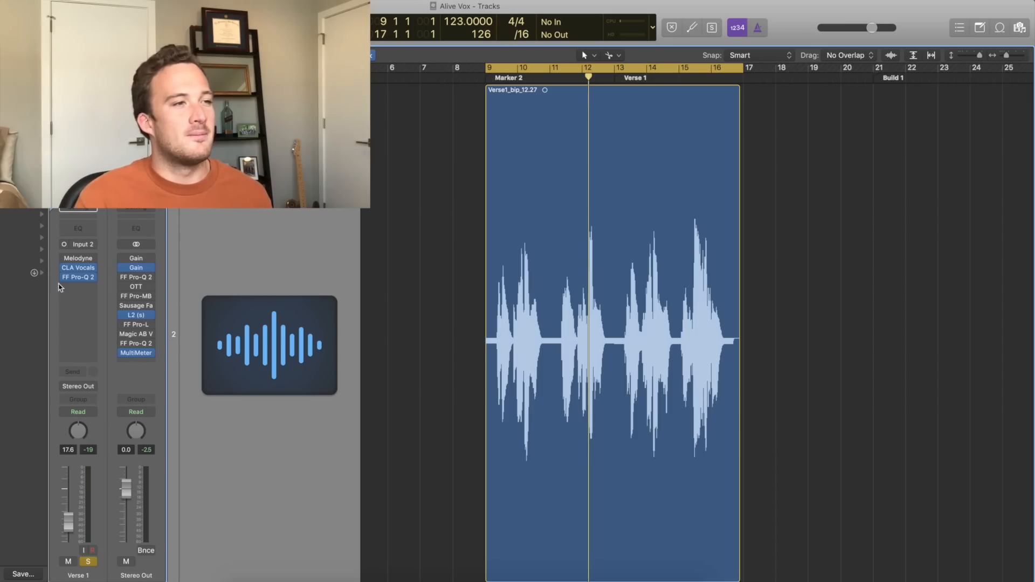
Insert the Waves J37 (s) tape plug-in on the Verse 1 track, one empty slot below FF Pro-Q 2
{"action": "left_click", "coordinate": [67, 297]}
{"action": "mouse_move", "coordinate": [107, 484]}
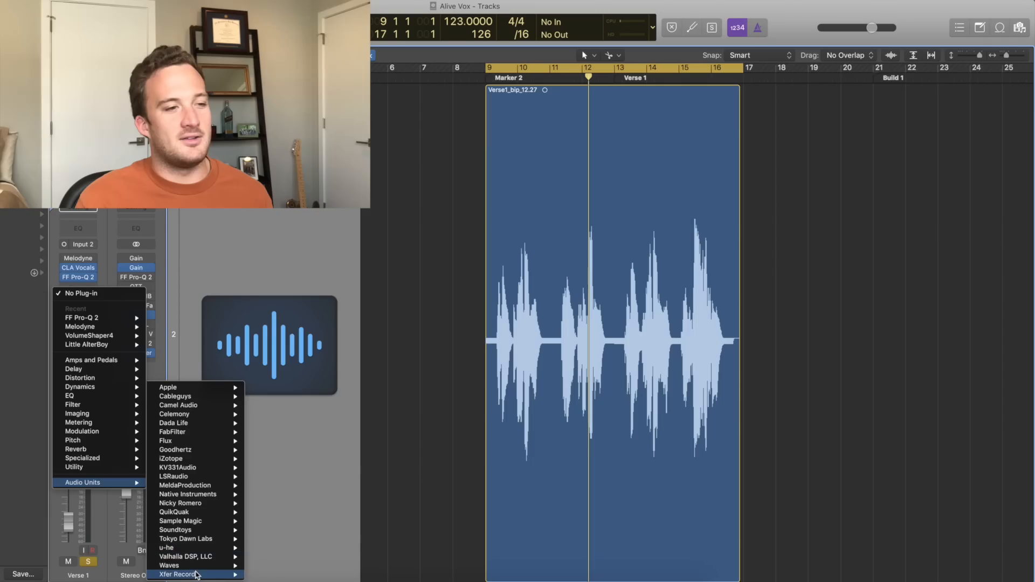
{"action": "mouse_move", "coordinate": [195, 567]}
{"action": "mouse_move", "coordinate": [300, 372]}
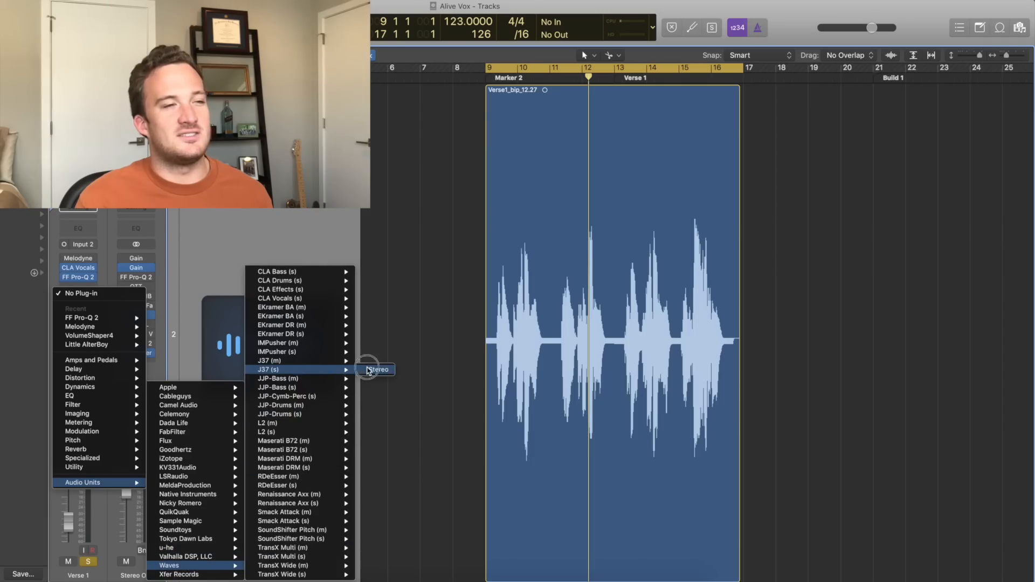
{"action": "left_click", "coordinate": [372, 369]}
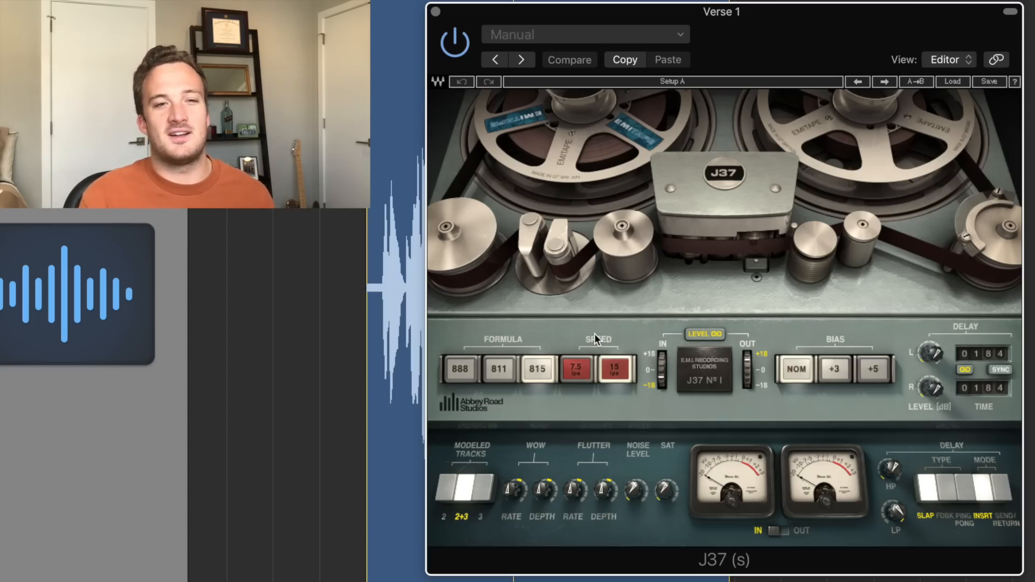
Adjust the J37's linked input level to around 0 and compare the vocal with the plug-in off and on
{"action": "mouse_move", "coordinate": [661, 380]}
{"action": "left_mouse_down"}
{"action": "mouse_move", "coordinate": [661, 364]}
{"action": "mouse_move", "coordinate": [662, 373]}
{"action": "left_mouse_up"}
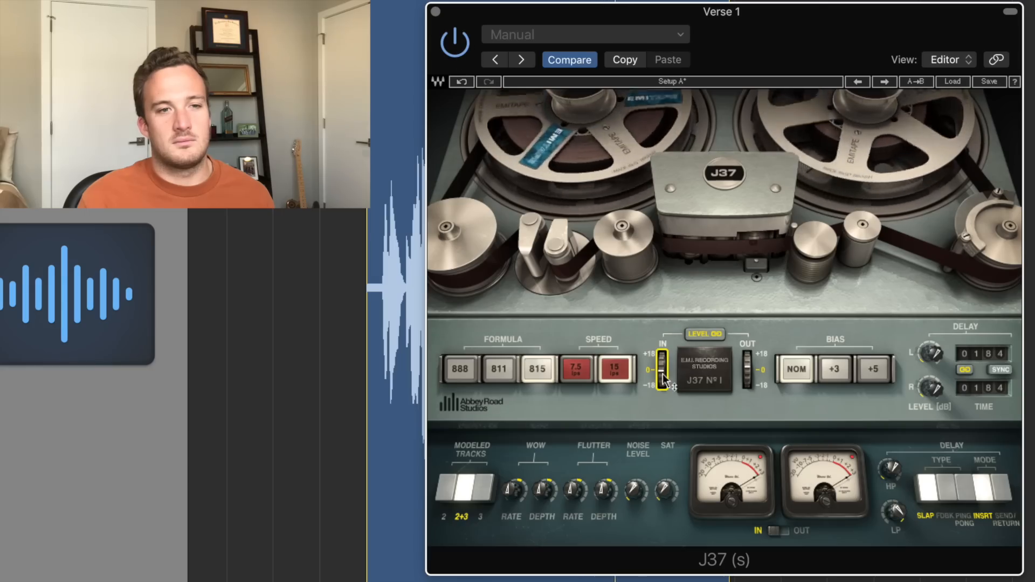
{"action": "left_click_drag", "start_coordinate": [662, 370], "coordinate": [662, 380]}
{"action": "left_click", "coordinate": [454, 43]}
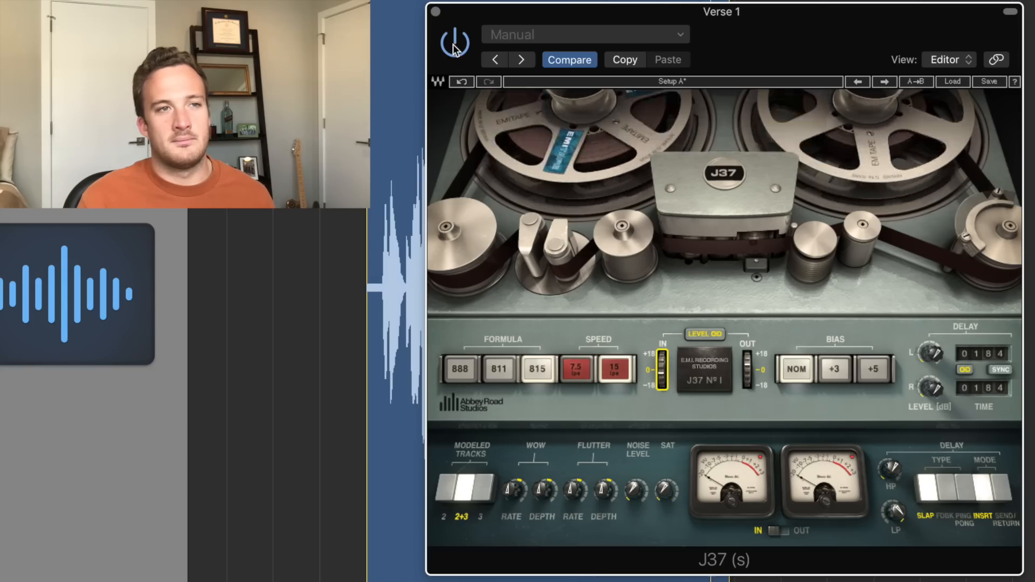
{"action": "left_click", "coordinate": [454, 43]}
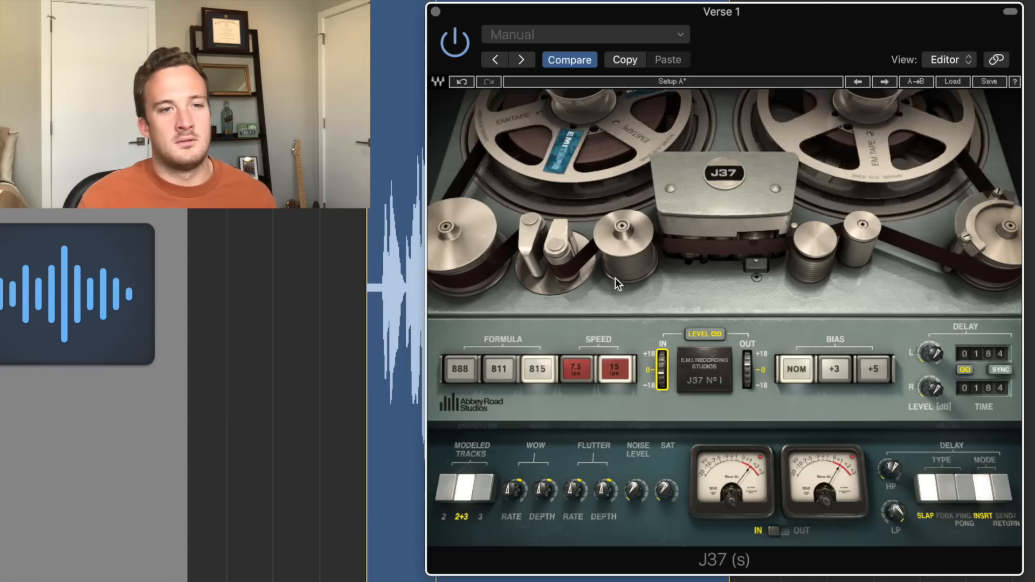
{"action": "mouse_move", "coordinate": [663, 370]}
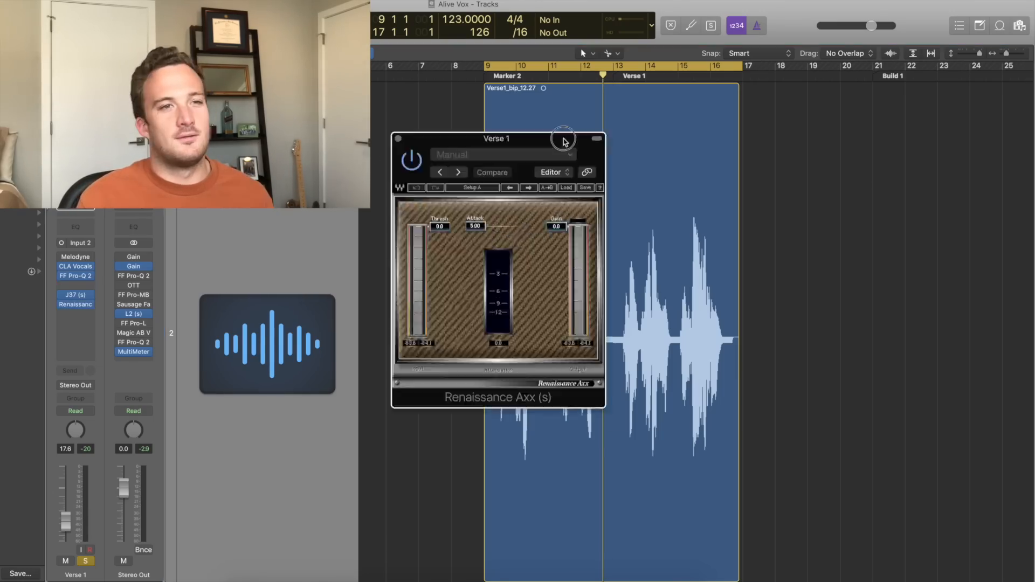
Play the Verse 1 vocal and lower the threshold of the Renaissance Axx compressor
{"action": "left_click_drag", "start_coordinate": [566, 142], "coordinate": [783, 180]}
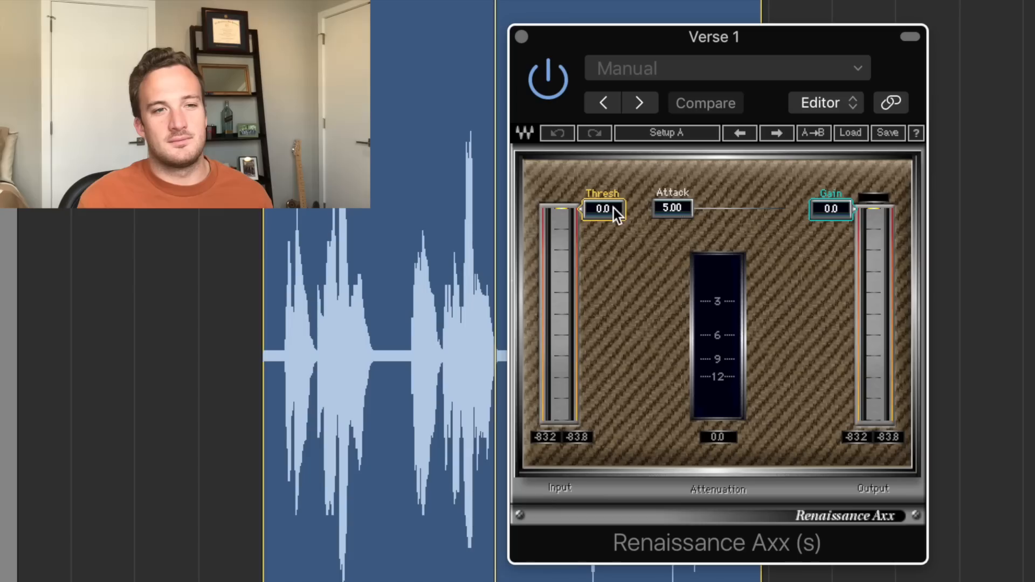
{"action": "key", "text": "space"}
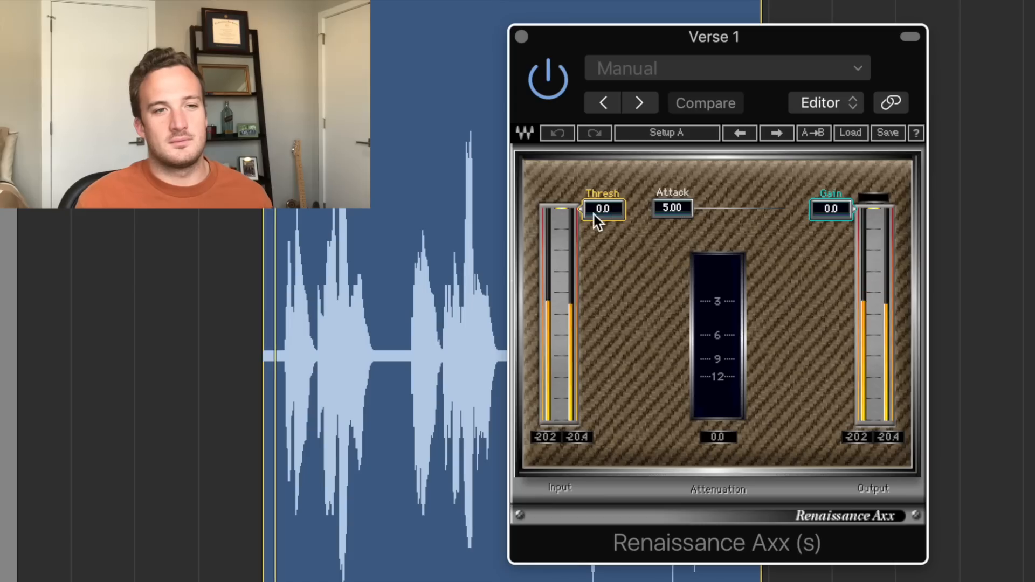
{"action": "left_click_drag", "start_coordinate": [656, 268], "coordinate": [656, 273]}
{"action": "left_click_drag", "start_coordinate": [600, 214], "coordinate": [597, 233]}
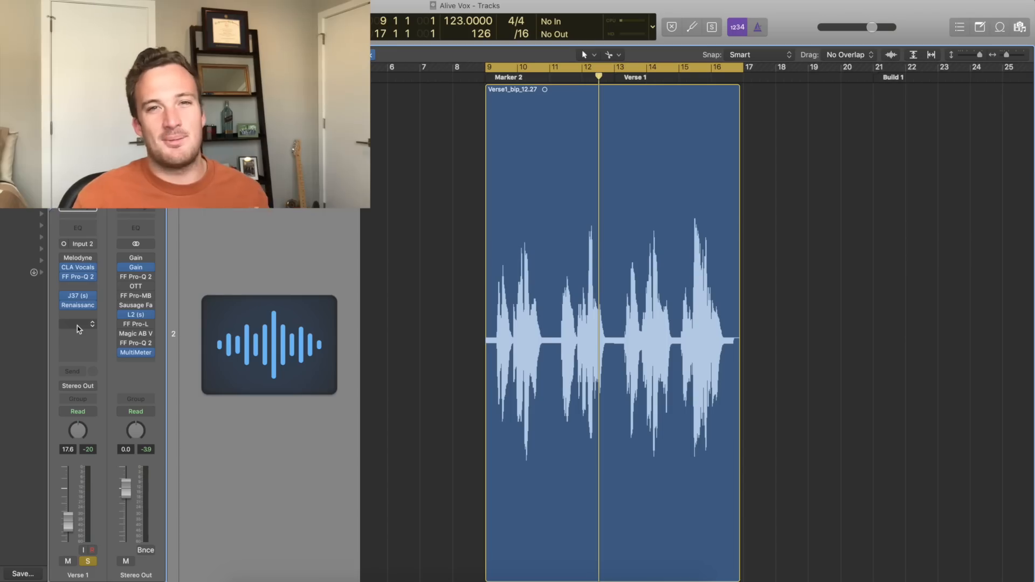
Insert Waves RDeEsser (s) on the Verse 1 track, one empty slot below Renaissance Axx
{"action": "left_click", "coordinate": [79, 330]}
{"action": "mouse_move", "coordinate": [108, 510]}
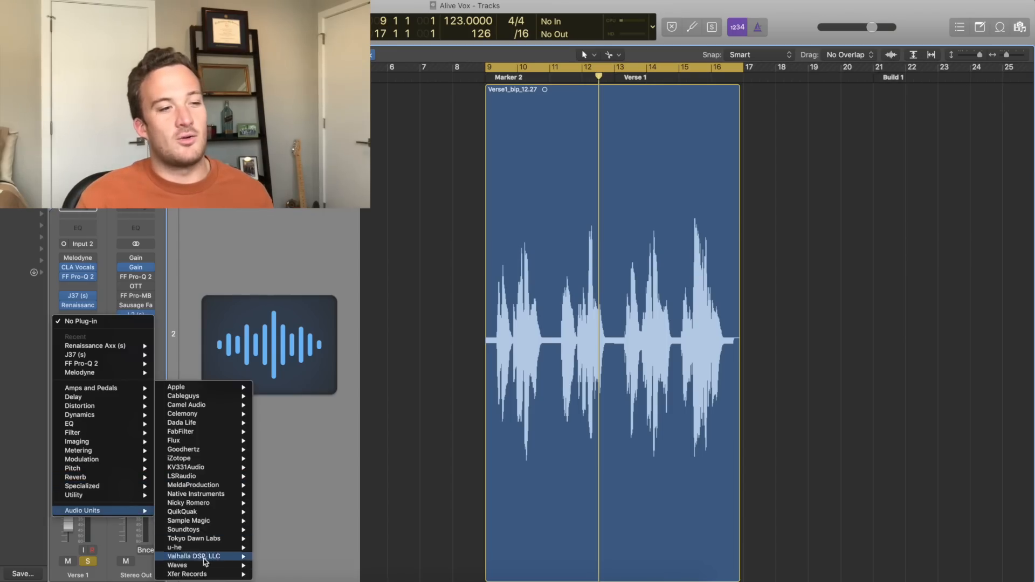
{"action": "mouse_move", "coordinate": [213, 565]}
{"action": "mouse_move", "coordinate": [335, 487]}
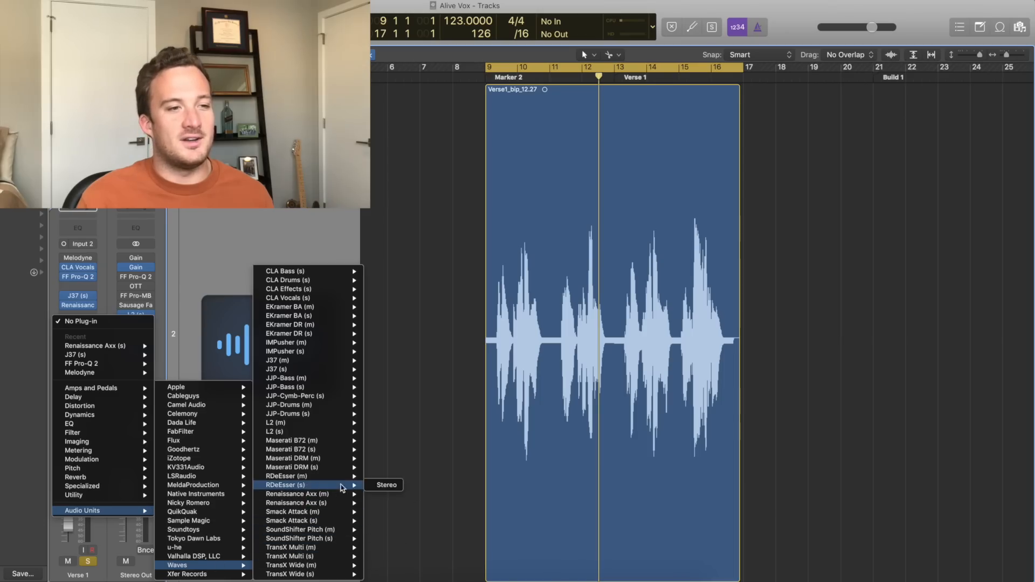
{"action": "left_click", "coordinate": [386, 485]}
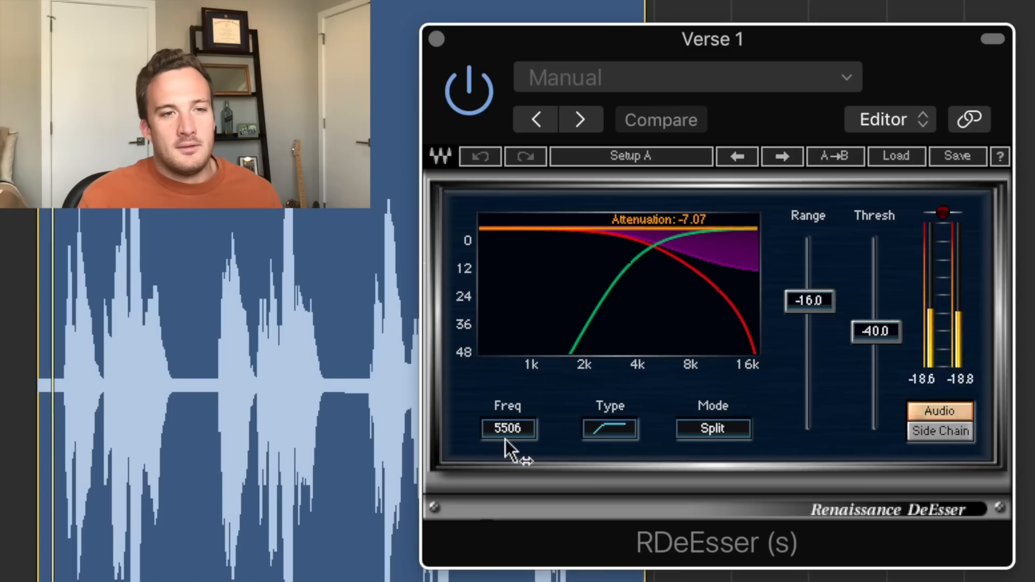
Set the RDeEsser's frequency to 5195 Hz and its threshold to -29.8 during playback
{"action": "mouse_move", "coordinate": [508, 429]}
{"action": "left_mouse_down"}
{"action": "mouse_move", "coordinate": [527, 429]}
{"action": "mouse_move", "coordinate": [509, 432]}
{"action": "left_mouse_up"}
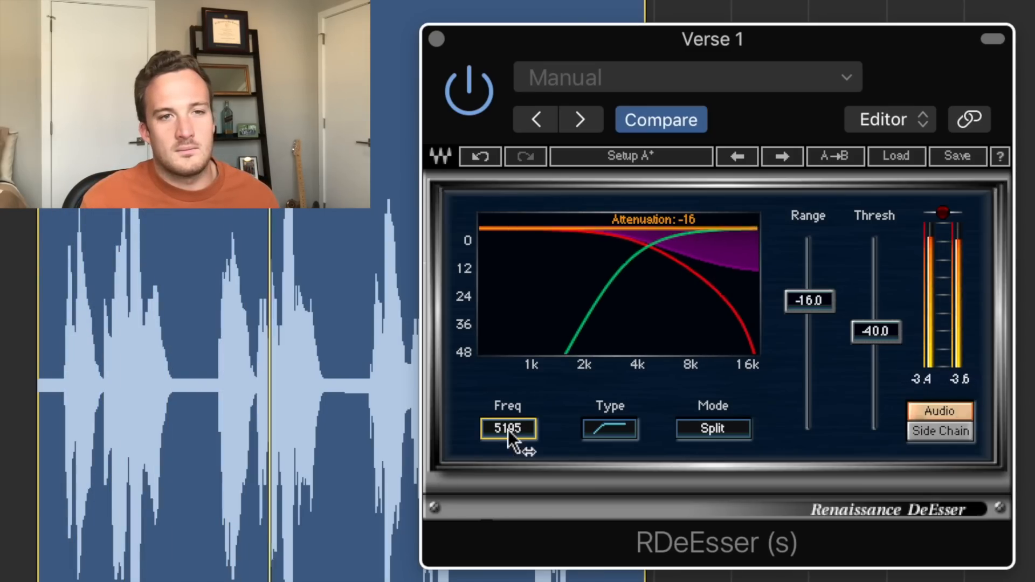
{"action": "left_click_drag", "start_coordinate": [889, 341], "coordinate": [876, 307]}
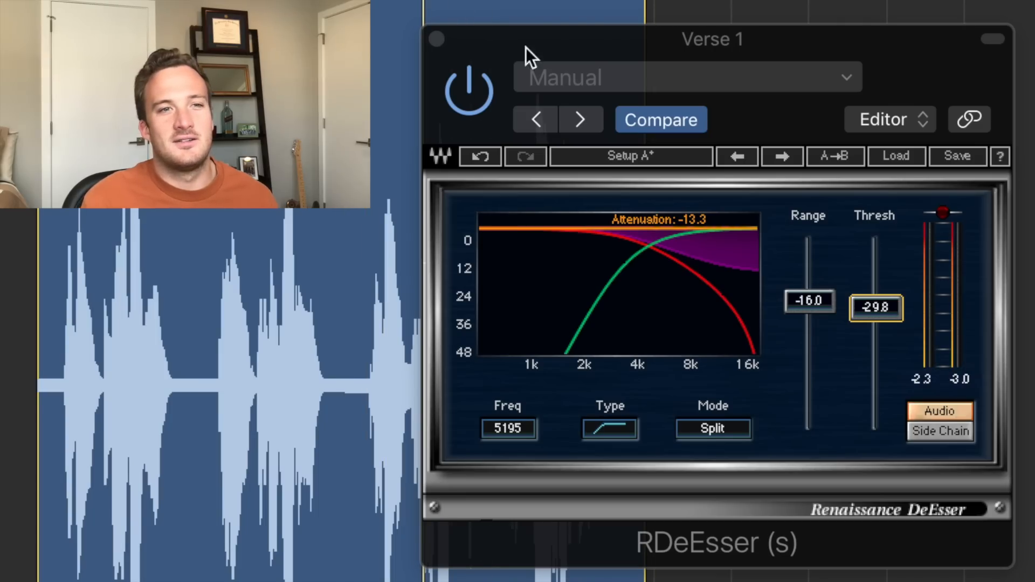
Compare the vocal with the RDeEsser off and on, and fine-tune its threshold slightly upward
{"action": "left_click", "coordinate": [464, 91]}
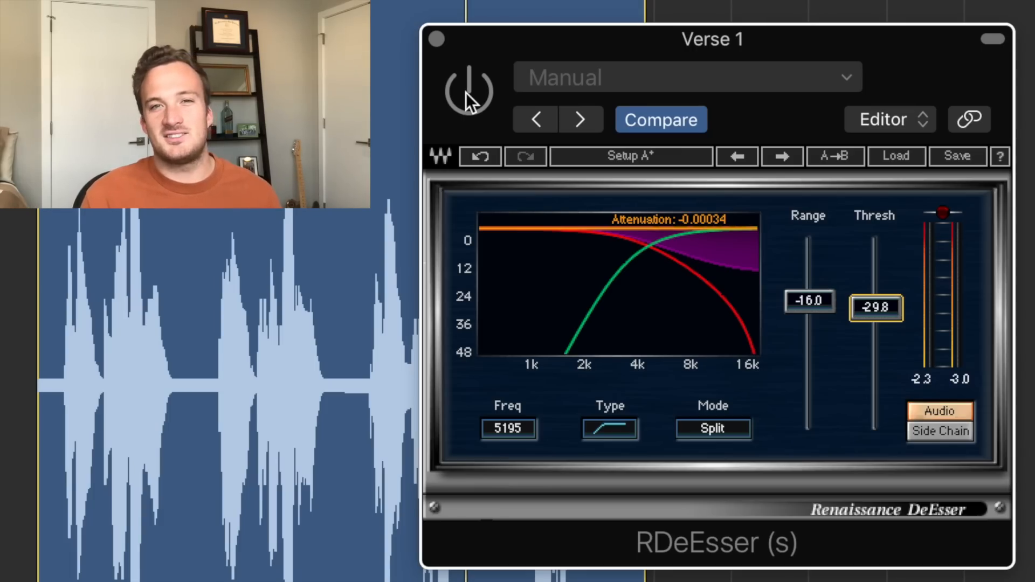
{"action": "left_click", "coordinate": [465, 92]}
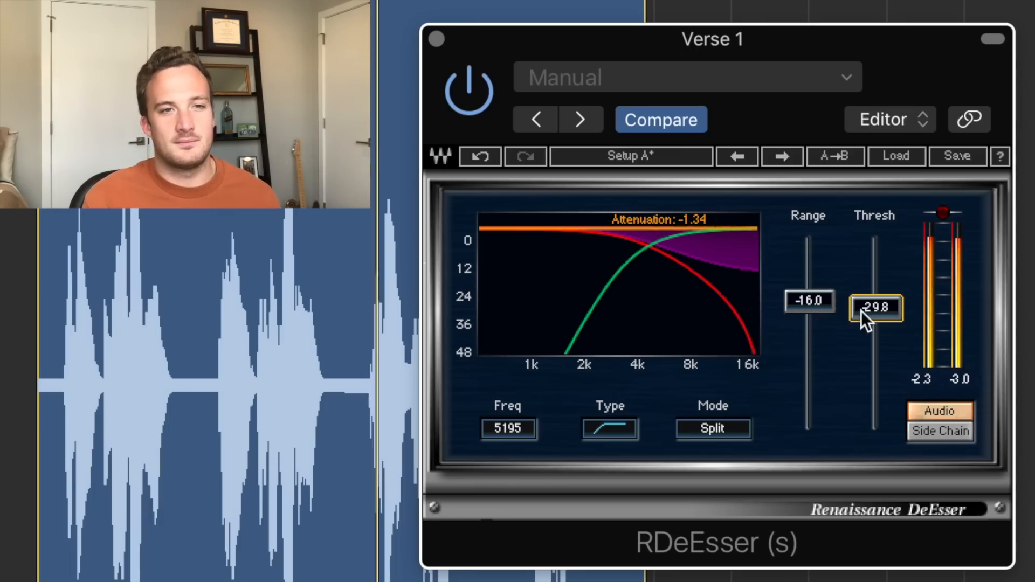
{"action": "mouse_move", "coordinate": [874, 312]}
{"action": "left_mouse_down"}
{"action": "mouse_move", "coordinate": [875, 279]}
{"action": "mouse_move", "coordinate": [887, 302]}
{"action": "left_mouse_up"}
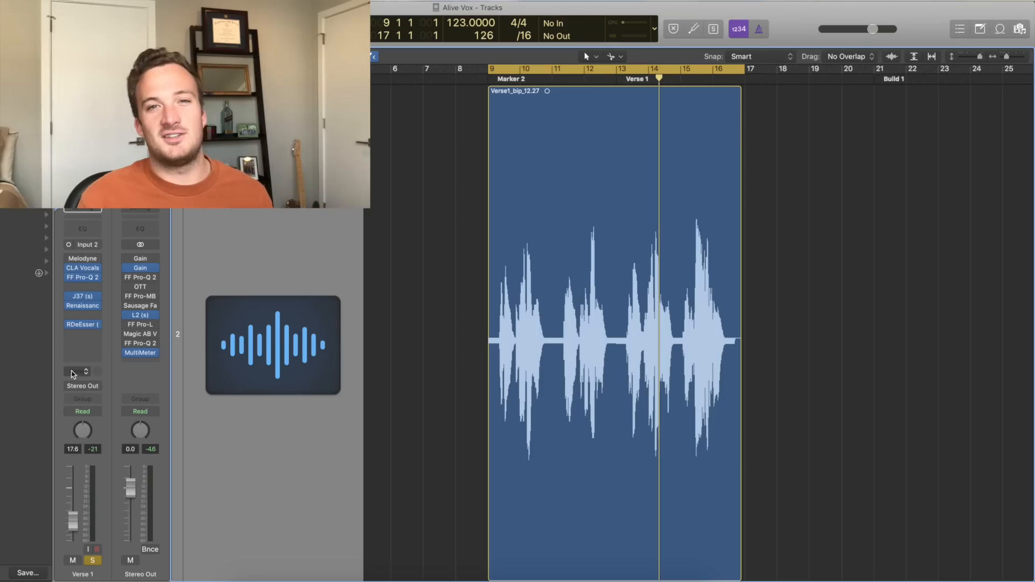
Add a send from Verse 1 to Bus 23 and name its aux channel Vox Reverb
{"action": "left_click", "coordinate": [74, 373]}
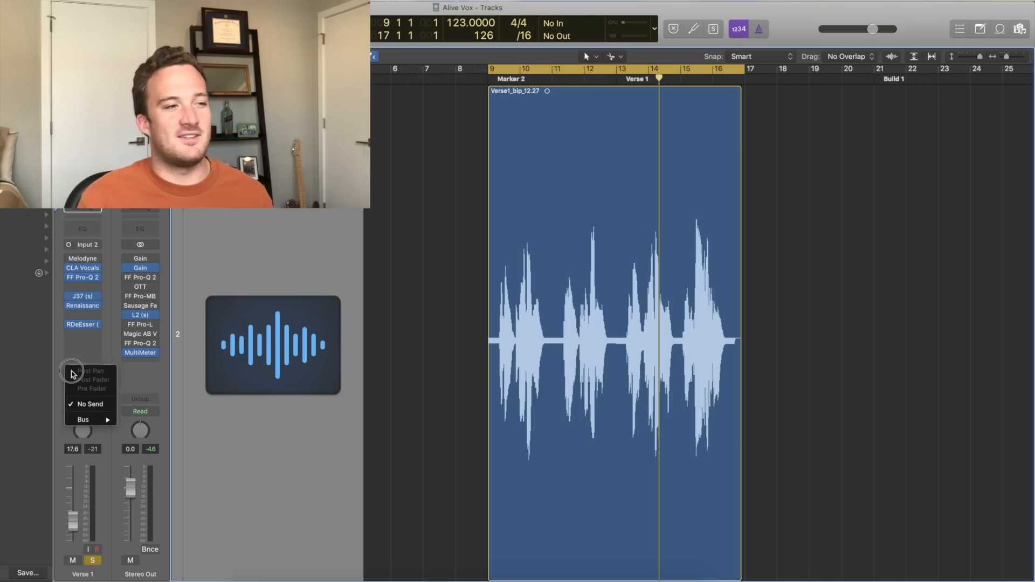
{"action": "mouse_move", "coordinate": [87, 419]}
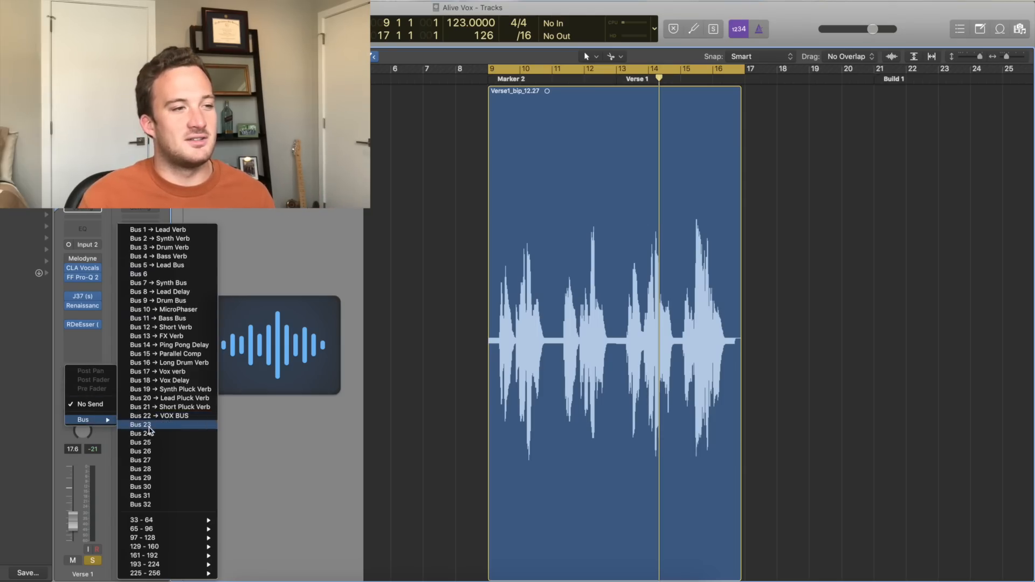
{"action": "left_click", "coordinate": [162, 424]}
{"action": "type", "text": "Vox Reverb"}
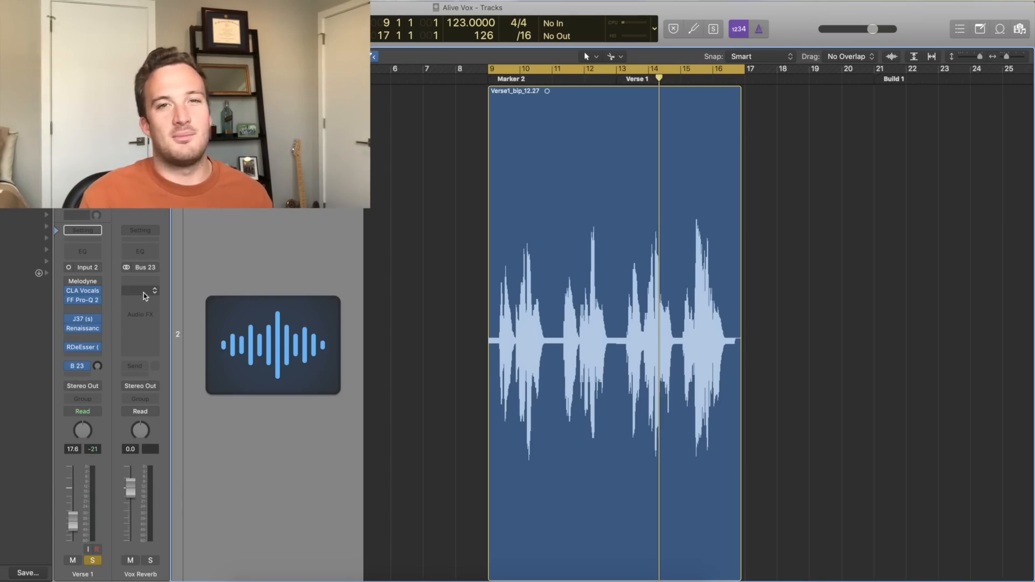
Insert ValhallaVintageVerb on the Vox Reverb channel and move its window clear of the channel strips
{"action": "left_click", "coordinate": [144, 296]}
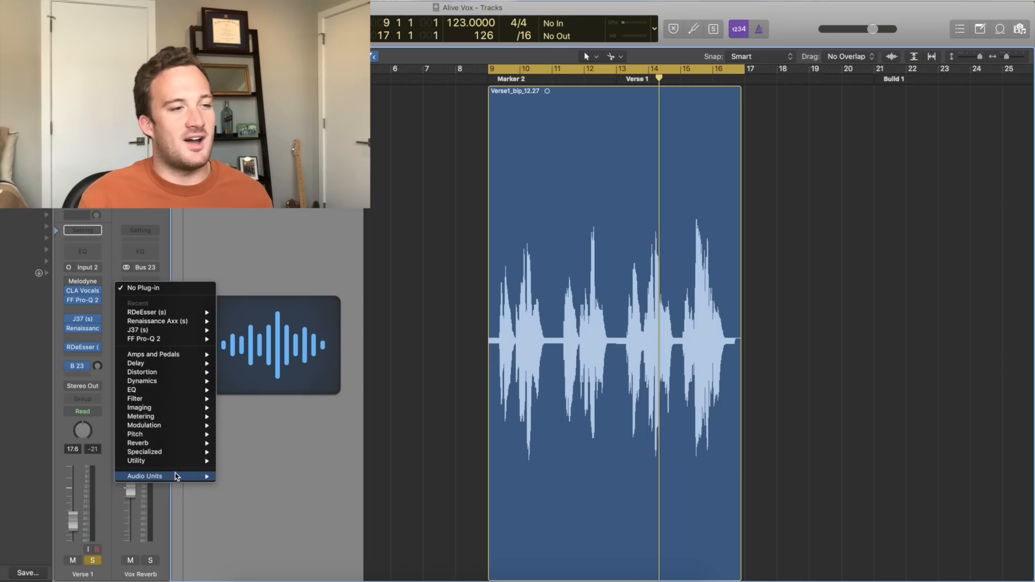
{"action": "mouse_move", "coordinate": [175, 477]}
{"action": "mouse_move", "coordinate": [275, 556]}
{"action": "mouse_move", "coordinate": [390, 574]}
{"action": "left_click", "coordinate": [438, 573]}
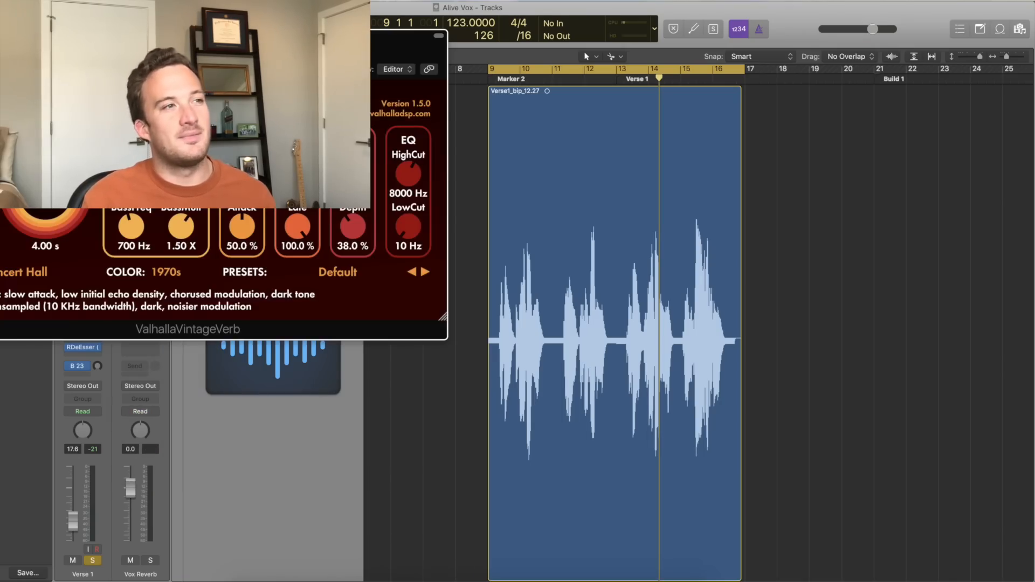
{"action": "left_click_drag", "start_coordinate": [153, 61], "coordinate": [697, 239]}
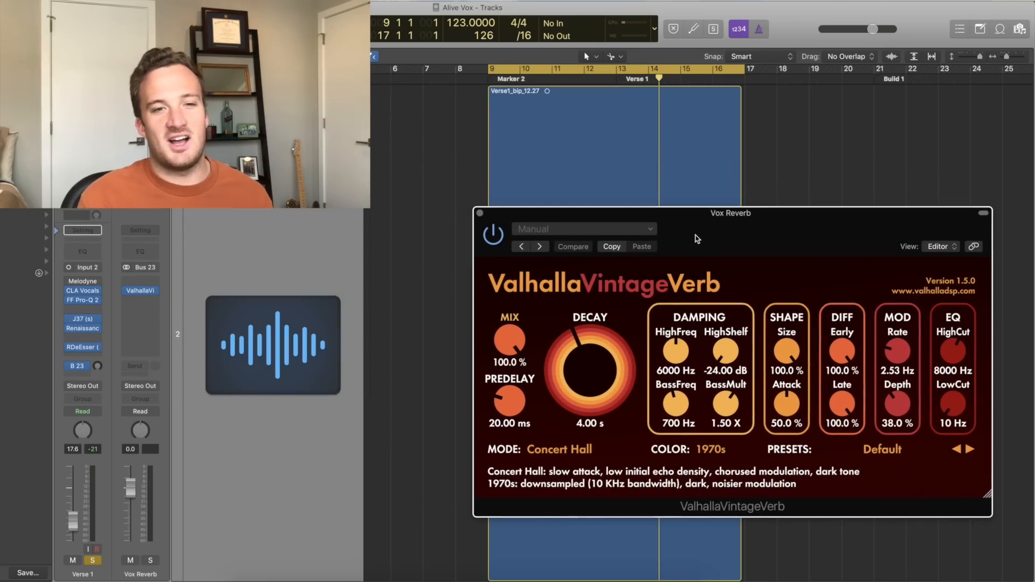
Load the Don Gunn preset SP-Amazing Vocal in ValhallaVintageVerb and shorten its decay to 2.10 s, with the Verse 1 send around -11.8
{"action": "left_click", "coordinate": [872, 450]}
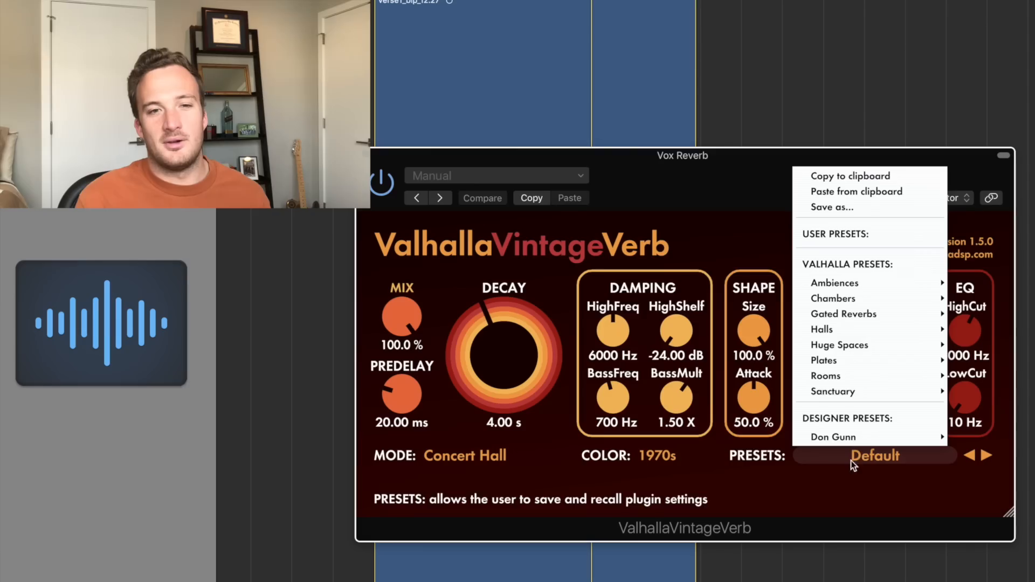
{"action": "mouse_move", "coordinate": [857, 439]}
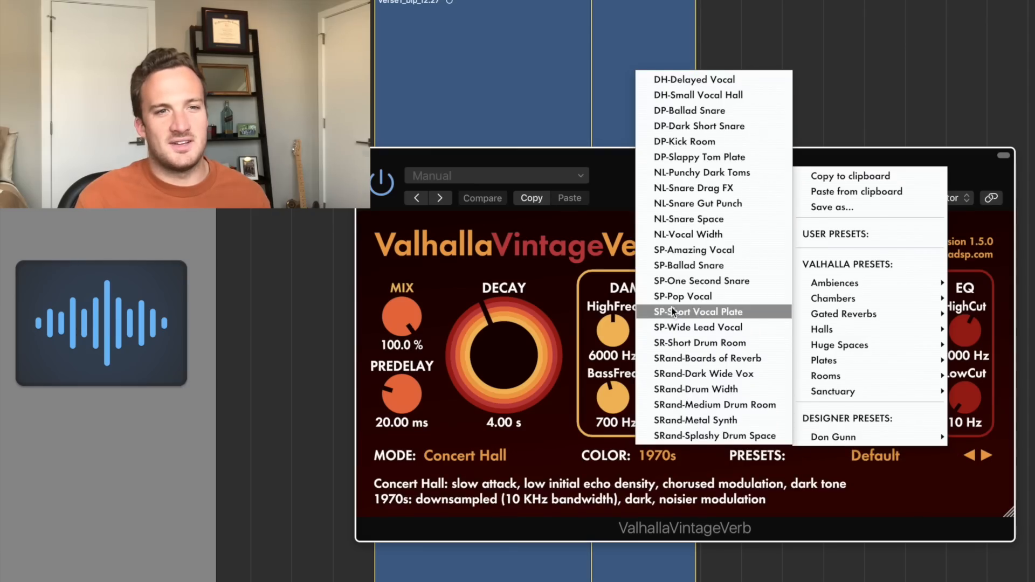
{"action": "left_click", "coordinate": [692, 250]}
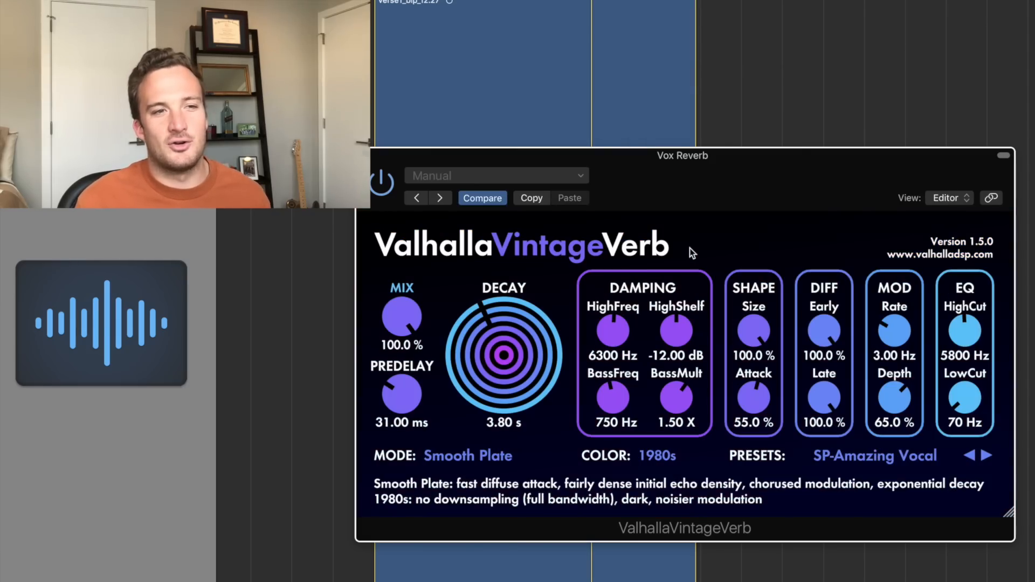
{"action": "left_click_drag", "start_coordinate": [474, 329], "coordinate": [468, 339]}
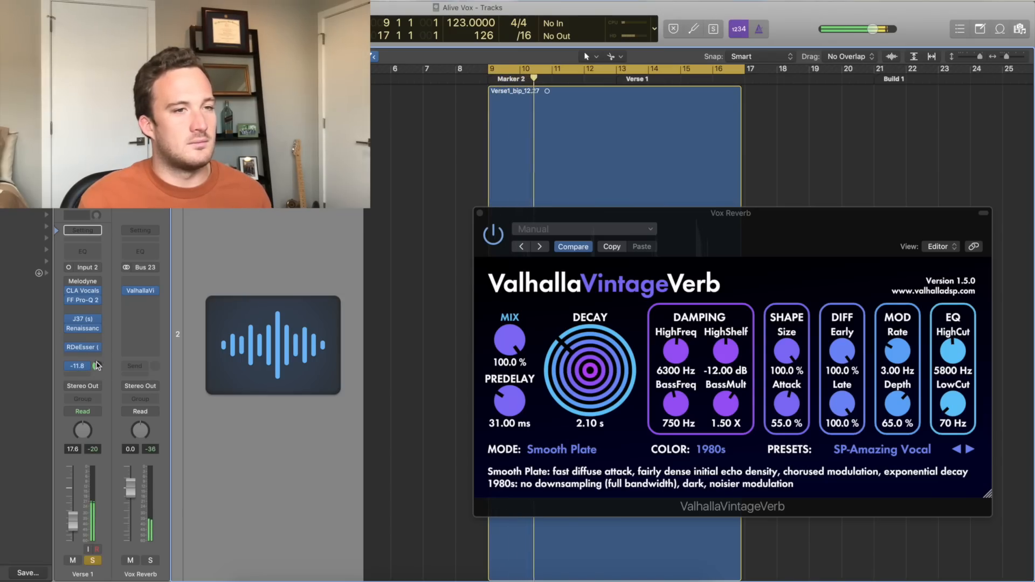
{"action": "left_click", "coordinate": [479, 214]}
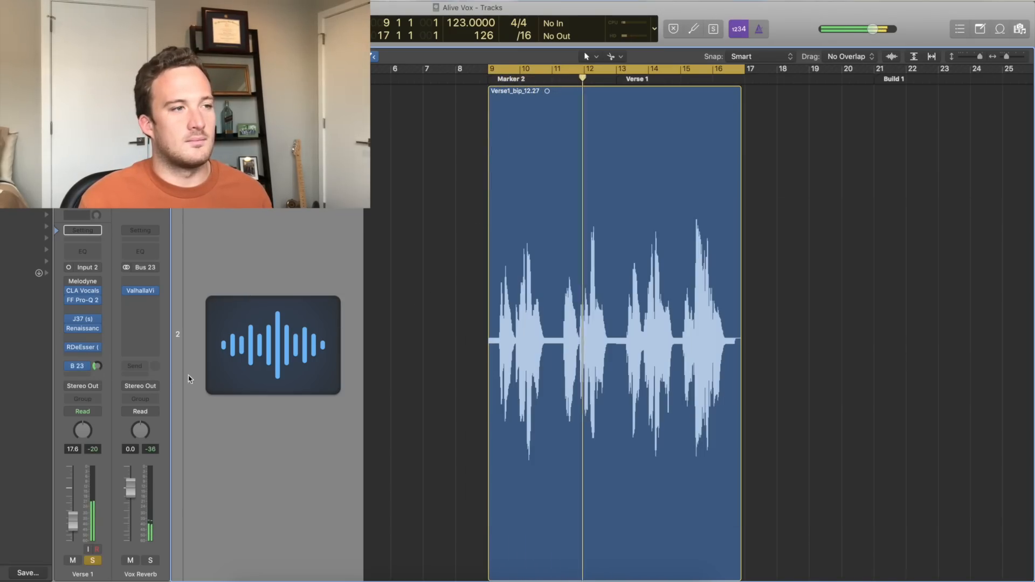
Insert a stereo FF Pro-Q 2 after the reverb on Vox Reverb, with the low cut at about 600 Hz and high cut at about 5 kHz
{"action": "left_click", "coordinate": [143, 306]}
{"action": "mouse_move", "coordinate": [200, 357]}
{"action": "left_click", "coordinate": [228, 371]}
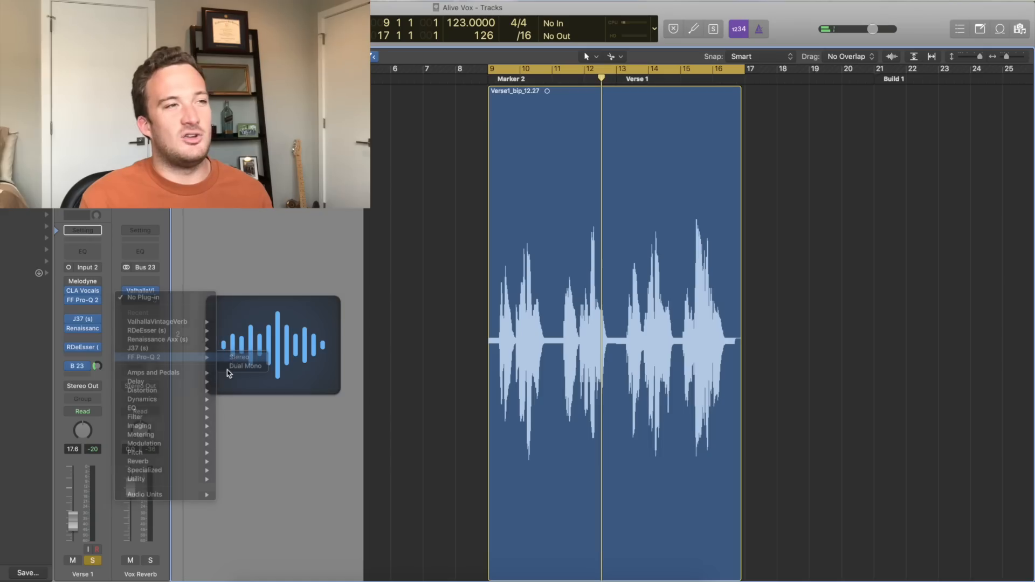
{"action": "left_click_drag", "start_coordinate": [175, 53], "coordinate": [713, 203]}
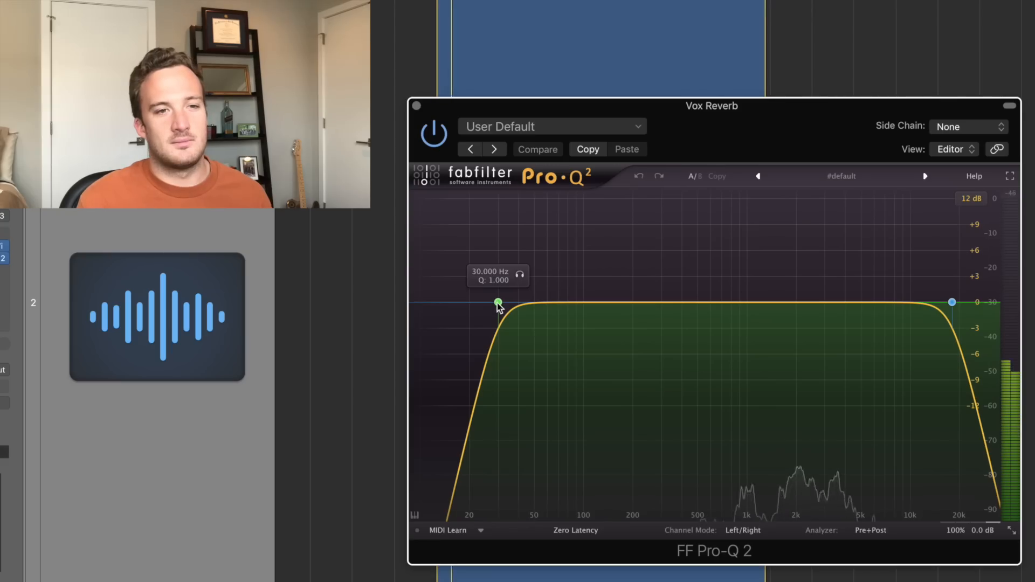
{"action": "left_click_drag", "start_coordinate": [536, 334], "coordinate": [713, 322]}
{"action": "left_click_drag", "start_coordinate": [952, 302], "coordinate": [861, 318]}
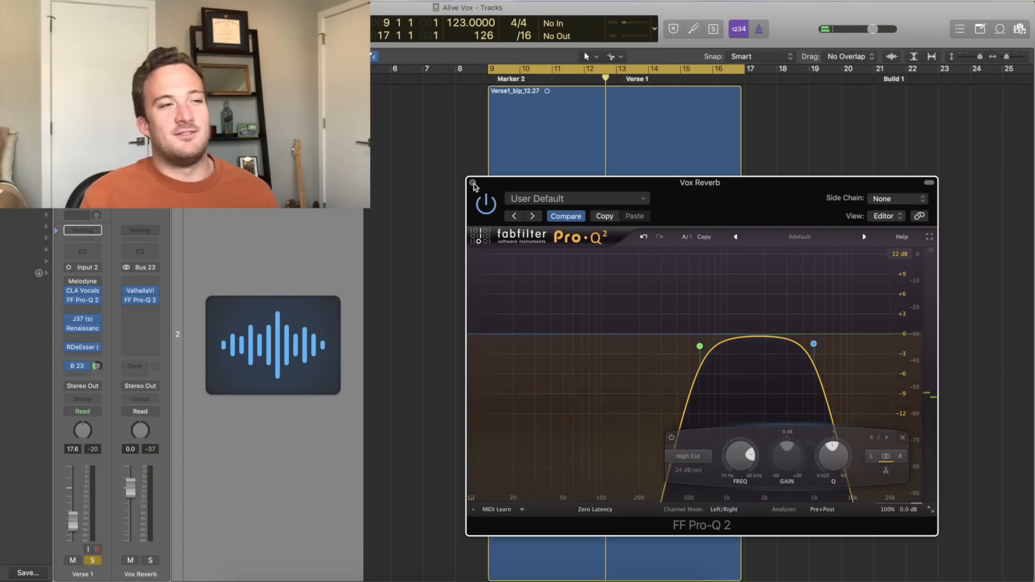
{"action": "left_click", "coordinate": [473, 184]}
Insert FabFilter's FF Pro-C after the EQ on Vox Reverb and move its window into clear view
{"action": "left_click", "coordinate": [141, 313]}
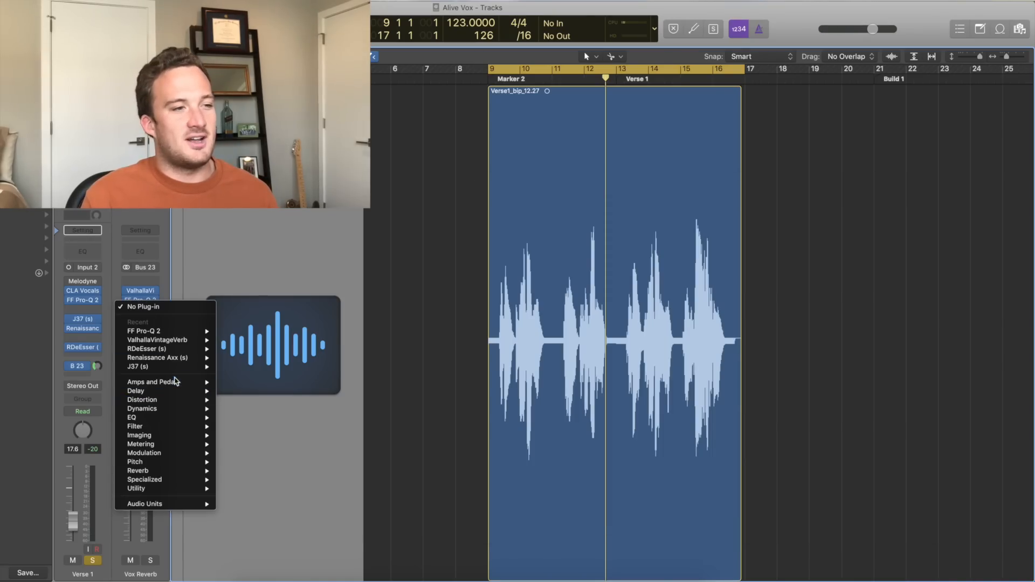
{"action": "mouse_move", "coordinate": [169, 509]}
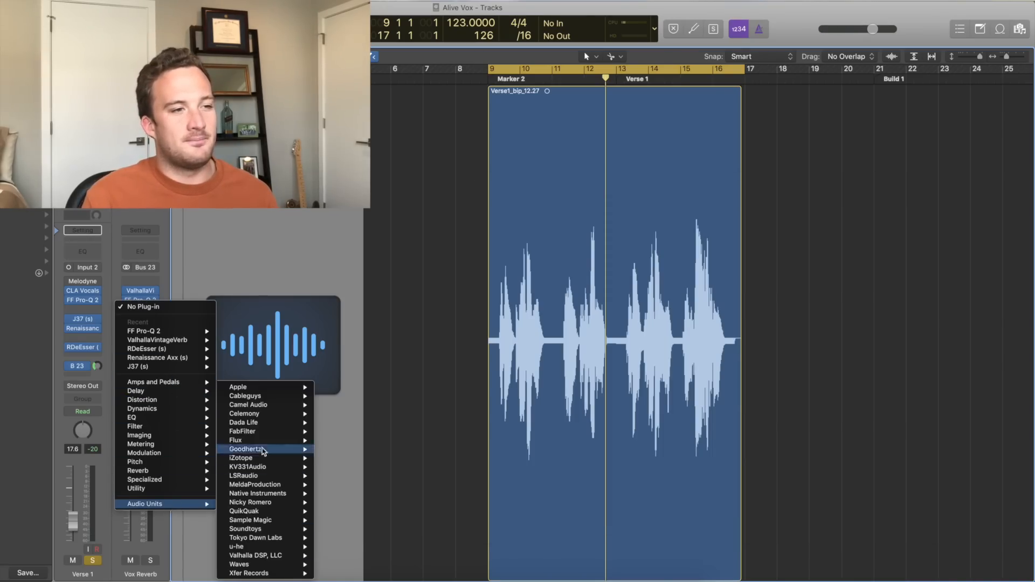
{"action": "mouse_move", "coordinate": [270, 431]}
{"action": "mouse_move", "coordinate": [366, 433]}
{"action": "left_click", "coordinate": [426, 431]}
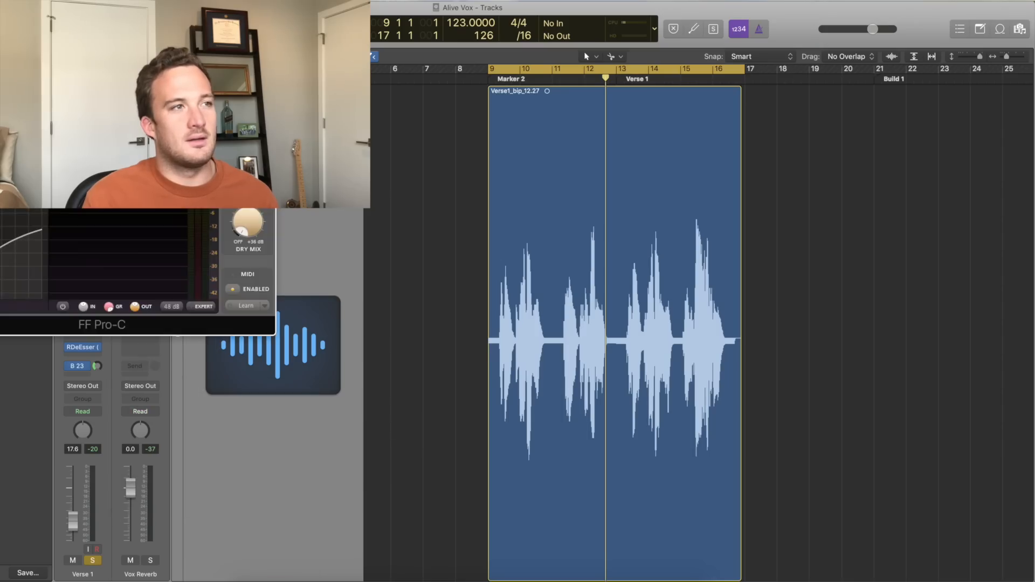
{"action": "left_click_drag", "start_coordinate": [513, 116], "coordinate": [734, 118]}
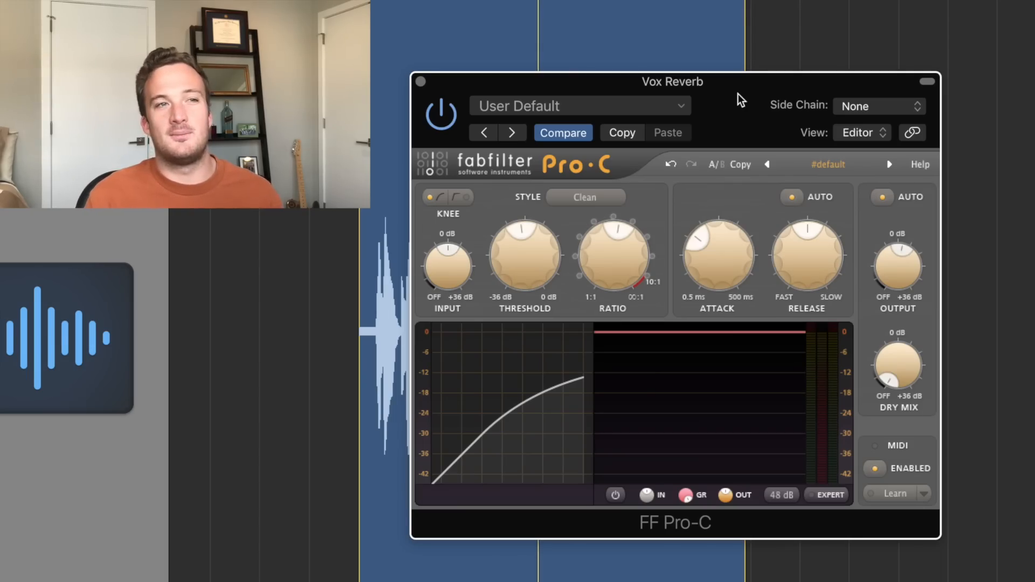
Show the Pro-C's expert controls, switch its side chain to external and choose Verse 1 (Audio 37) as the source
{"action": "left_click", "coordinate": [819, 499]}
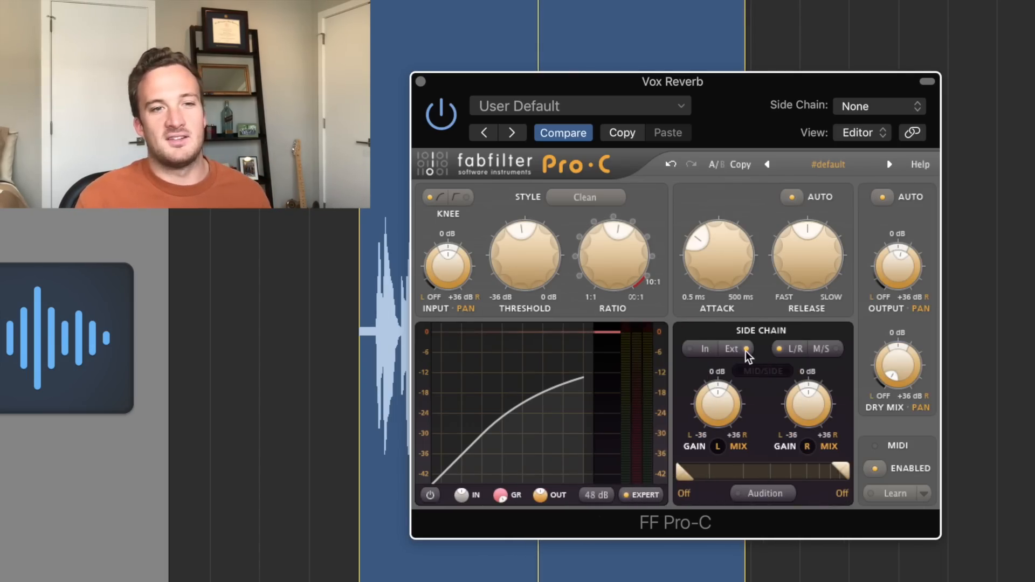
{"action": "left_click", "coordinate": [844, 108]}
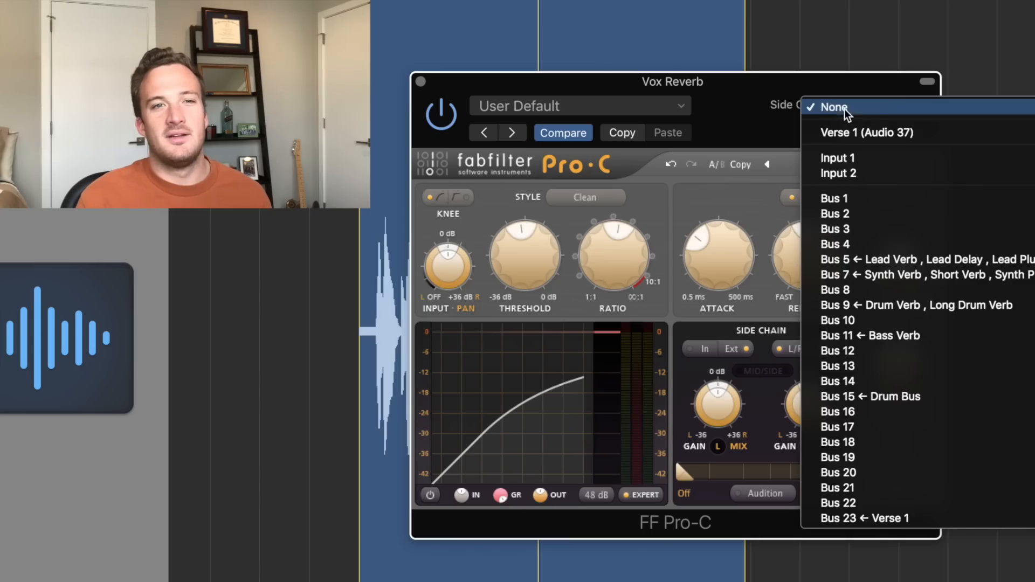
{"action": "left_click", "coordinate": [869, 133]}
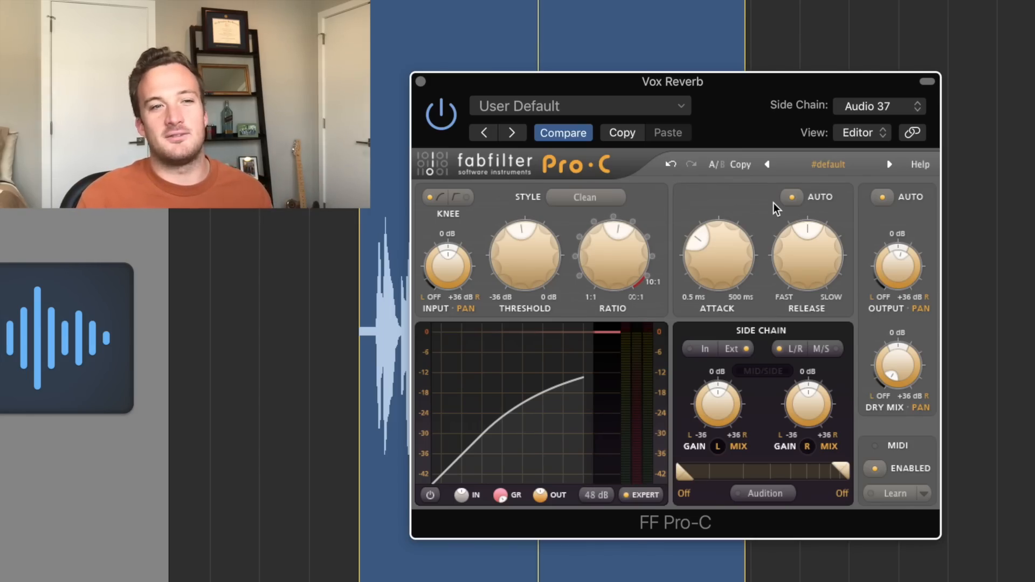
Turn off the Pro-C's auto release, shorten the attack, set the release to 725.8 ms, and lower the threshold with a higher ratio during playback
{"action": "left_click", "coordinate": [791, 197]}
{"action": "left_click_drag", "start_coordinate": [720, 253], "coordinate": [731, 311]}
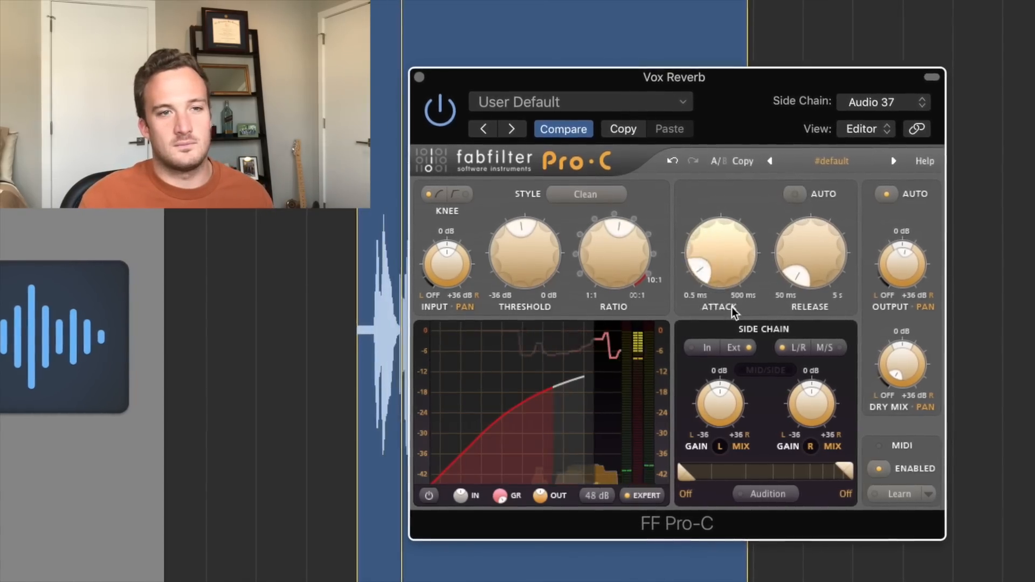
{"action": "left_click_drag", "start_coordinate": [810, 254], "coordinate": [813, 203]}
{"action": "left_click_drag", "start_coordinate": [515, 261], "coordinate": [529, 332]}
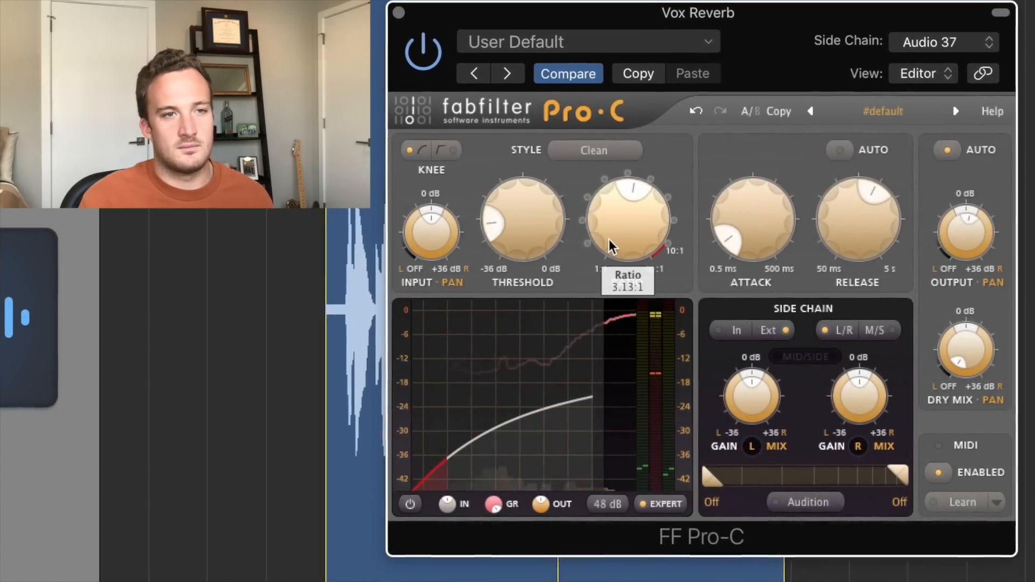
{"action": "left_click_drag", "start_coordinate": [538, 227], "coordinate": [541, 241]}
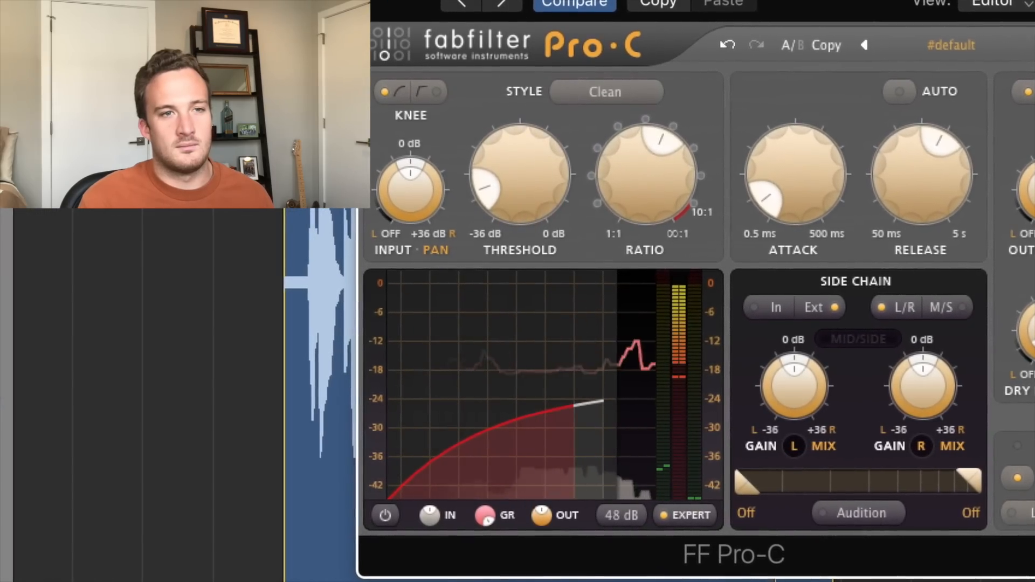
{"action": "mouse_move", "coordinate": [911, 192]}
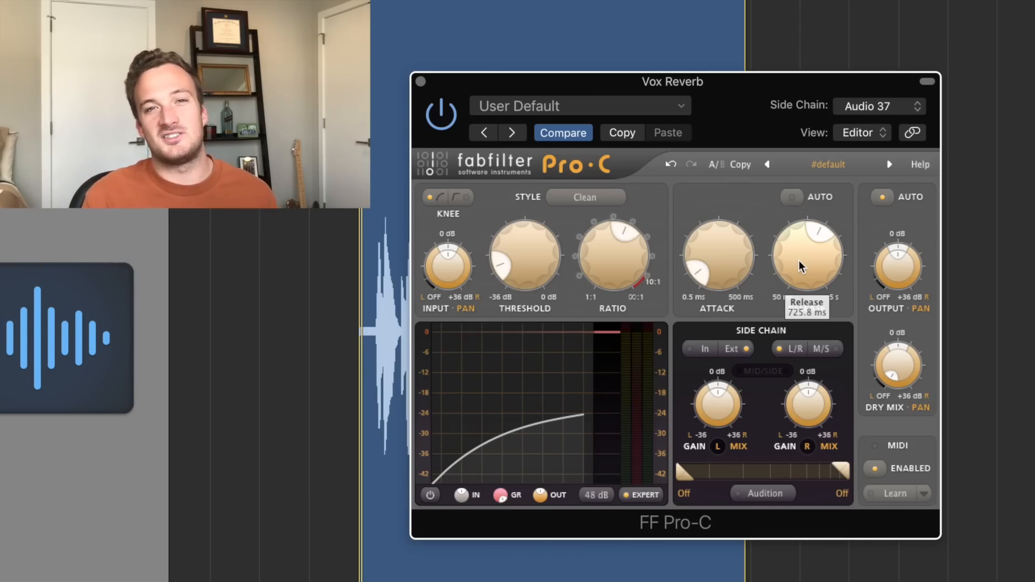
{"action": "key", "text": "space"}
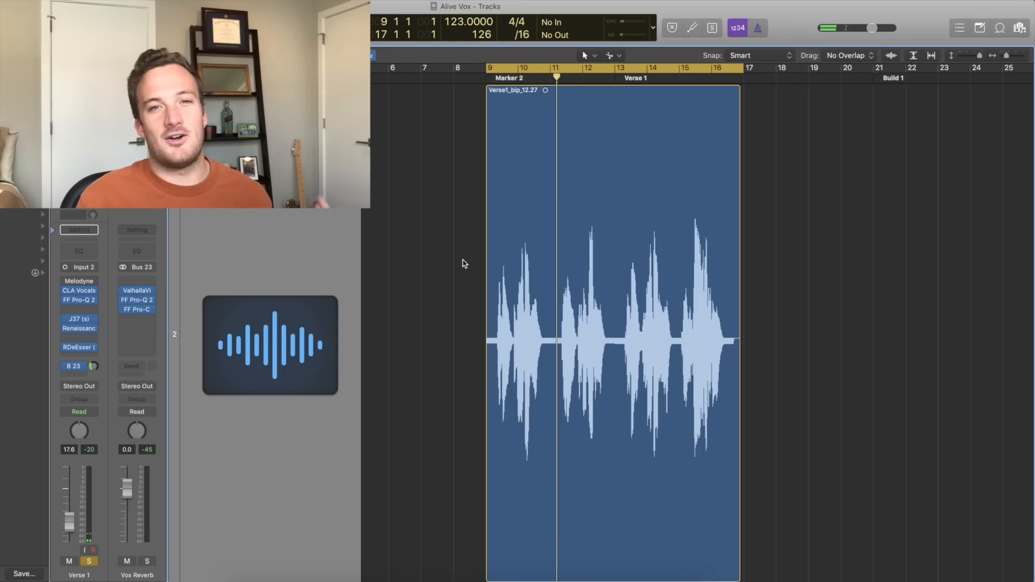
Add a second send from Verse 1 to Bus 24 and name its aux channel Vox Delay
{"action": "left_click", "coordinate": [62, 376]}
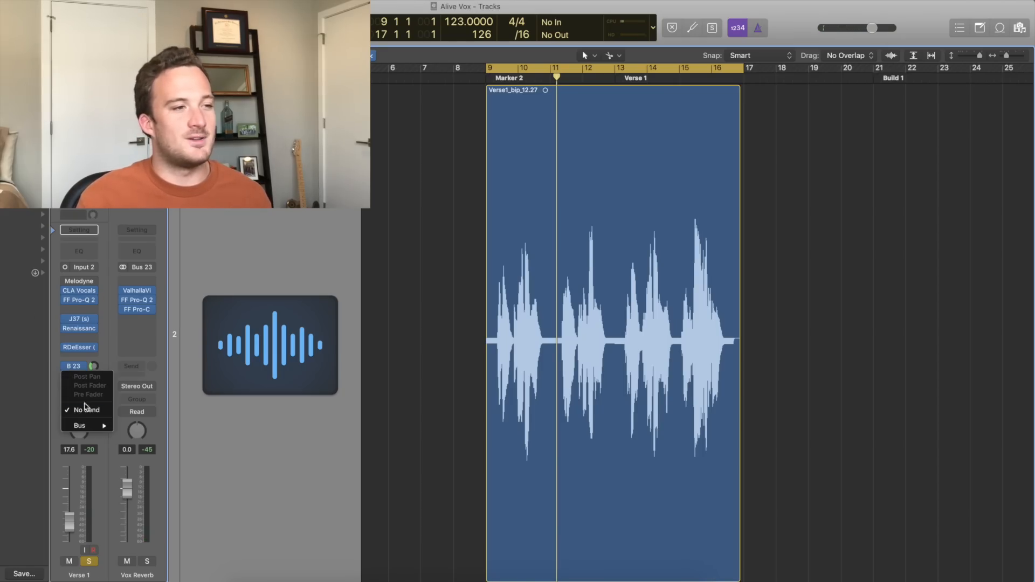
{"action": "key", "text": "Escape"}
{"action": "left_click", "coordinate": [143, 574]}
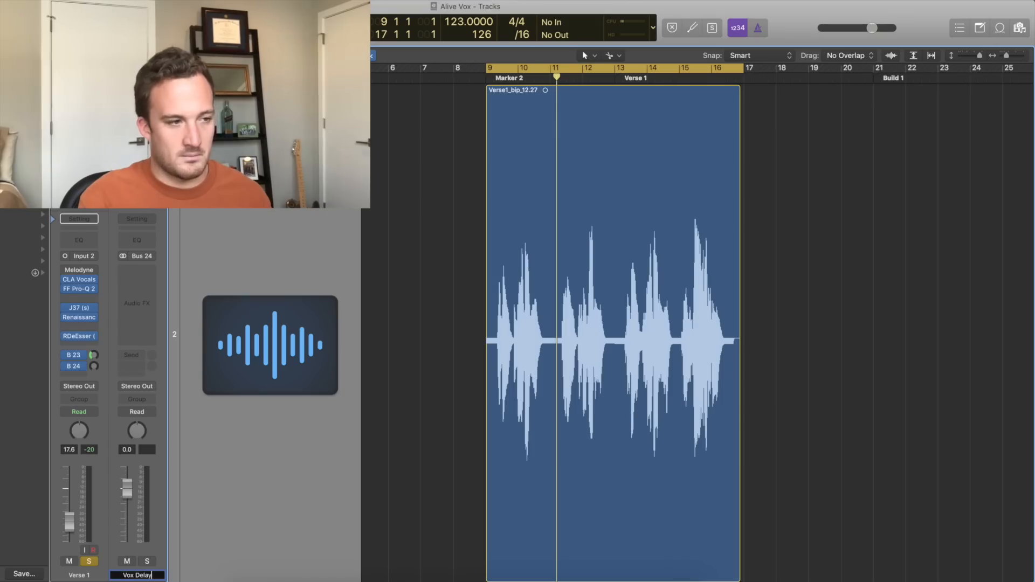
Insert the stereo Soundtoys EchoBoy Jr. on the Vox Delay channel and move its window clear of the channel strips
{"action": "left_click", "coordinate": [133, 282]}
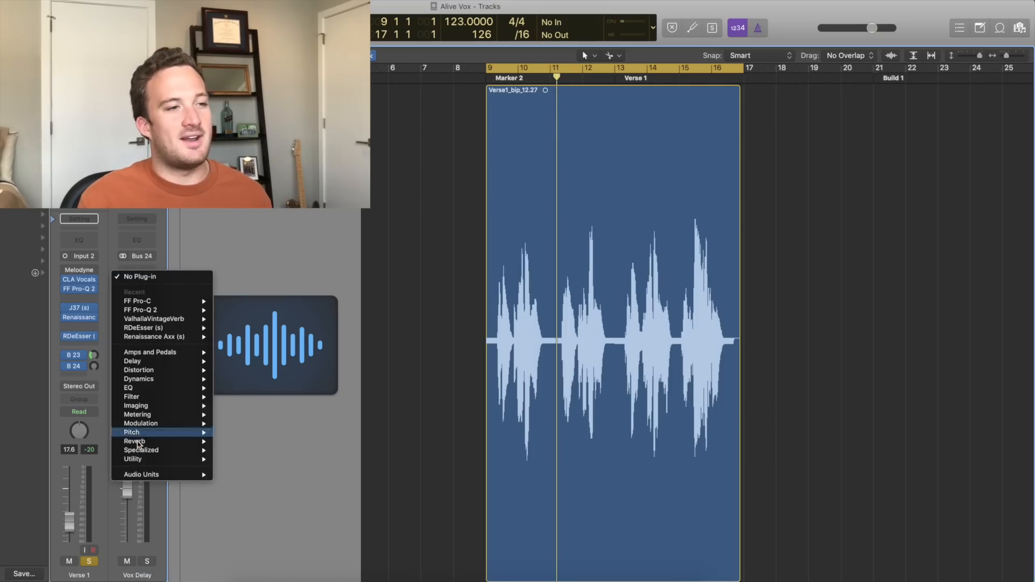
{"action": "mouse_move", "coordinate": [156, 475]}
{"action": "mouse_move", "coordinate": [281, 545]}
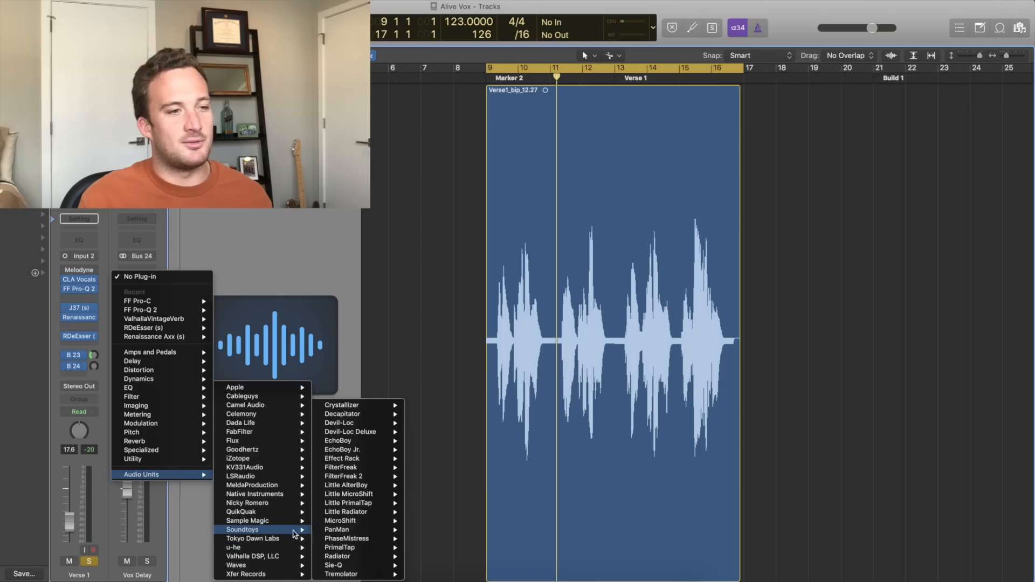
{"action": "mouse_move", "coordinate": [373, 449]}
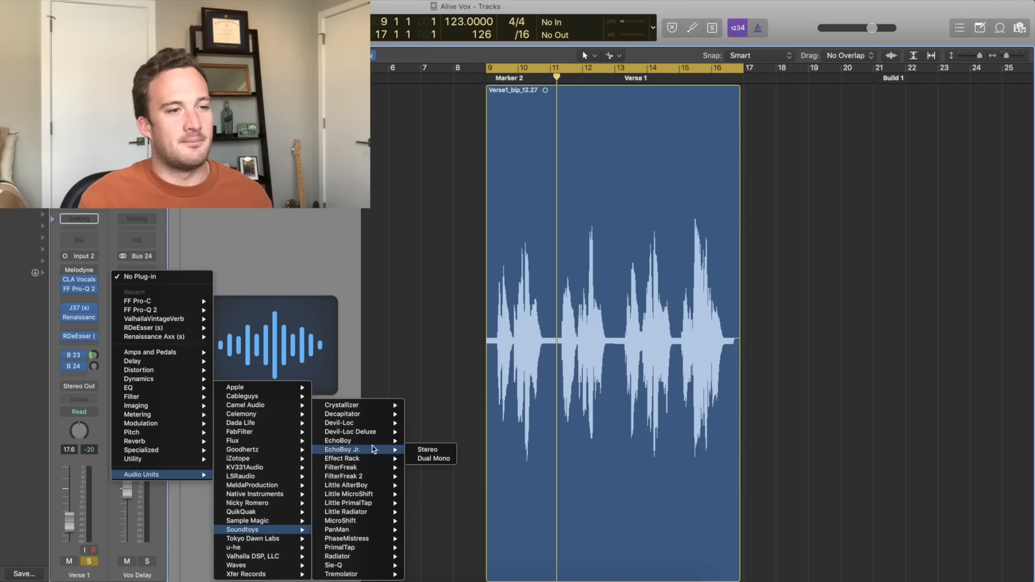
{"action": "left_click", "coordinate": [426, 450]}
{"action": "left_click_drag", "start_coordinate": [154, 40], "coordinate": [705, 196]}
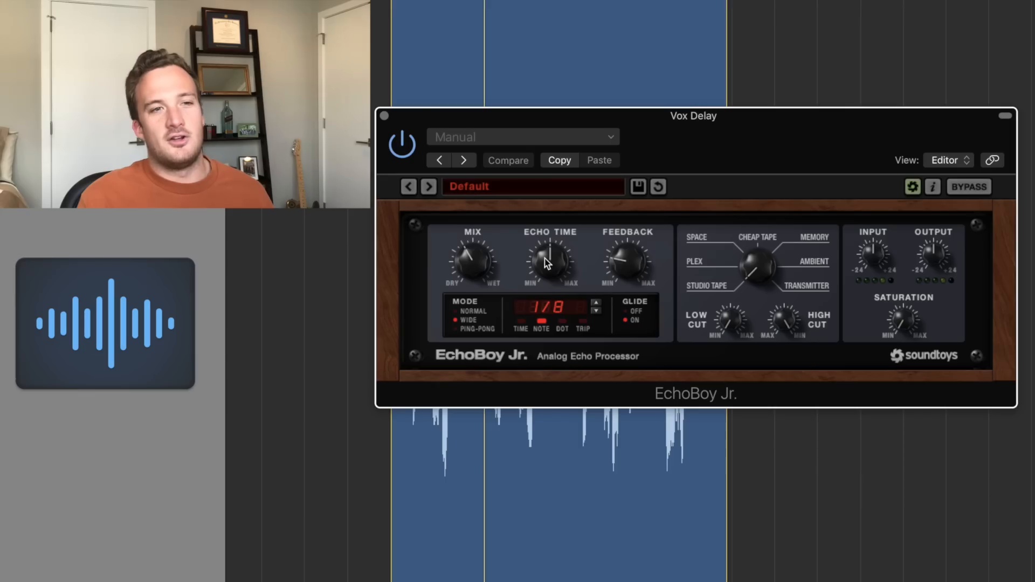
Keep EchoBoy Jr.'s echo time at 1/8, turn glide off, set the mix fully wet and raise the feedback
{"action": "left_click_drag", "start_coordinate": [547, 263], "coordinate": [550, 267]}
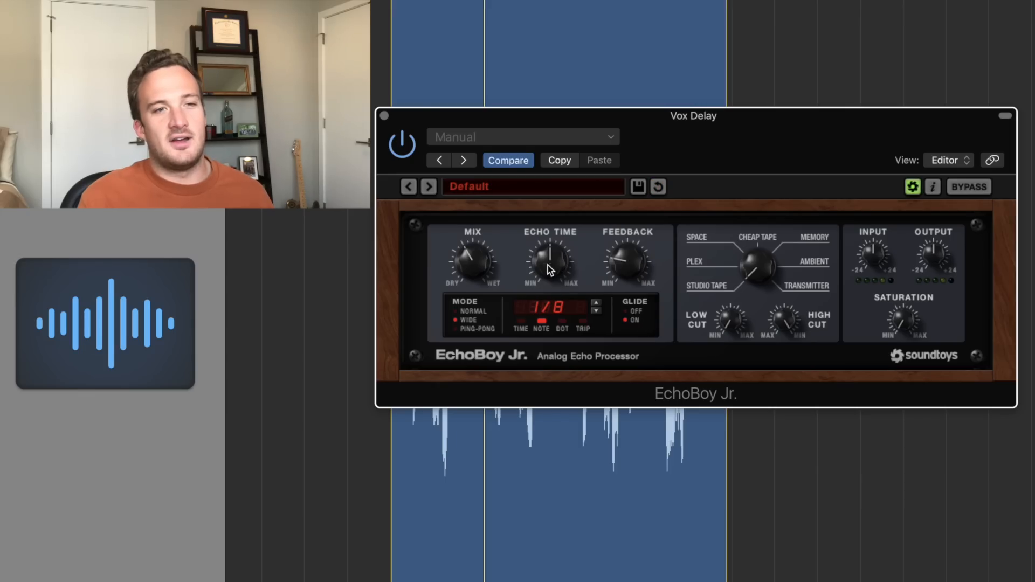
{"action": "left_click", "coordinate": [628, 316]}
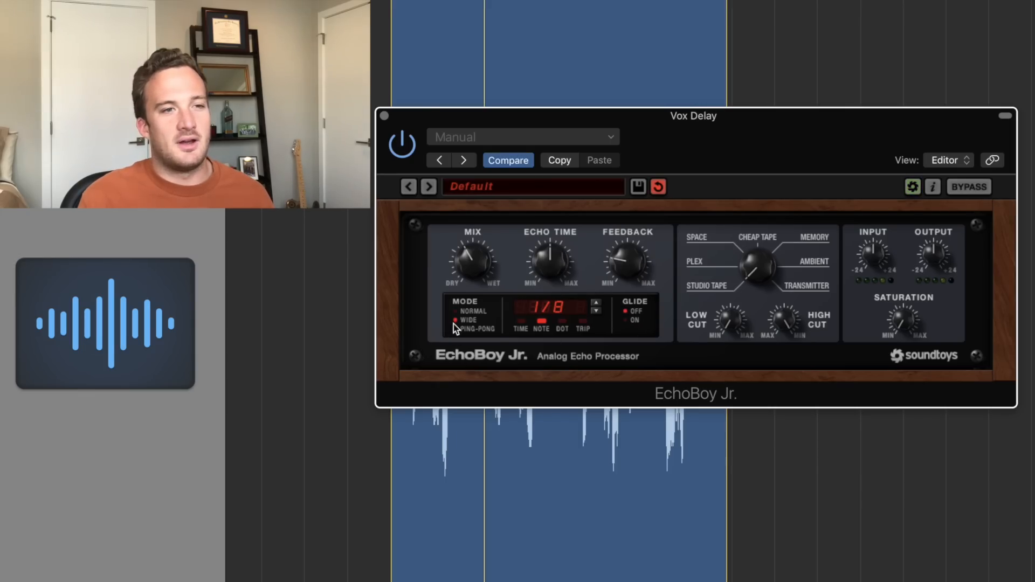
{"action": "left_click_drag", "start_coordinate": [474, 269], "coordinate": [464, 2]}
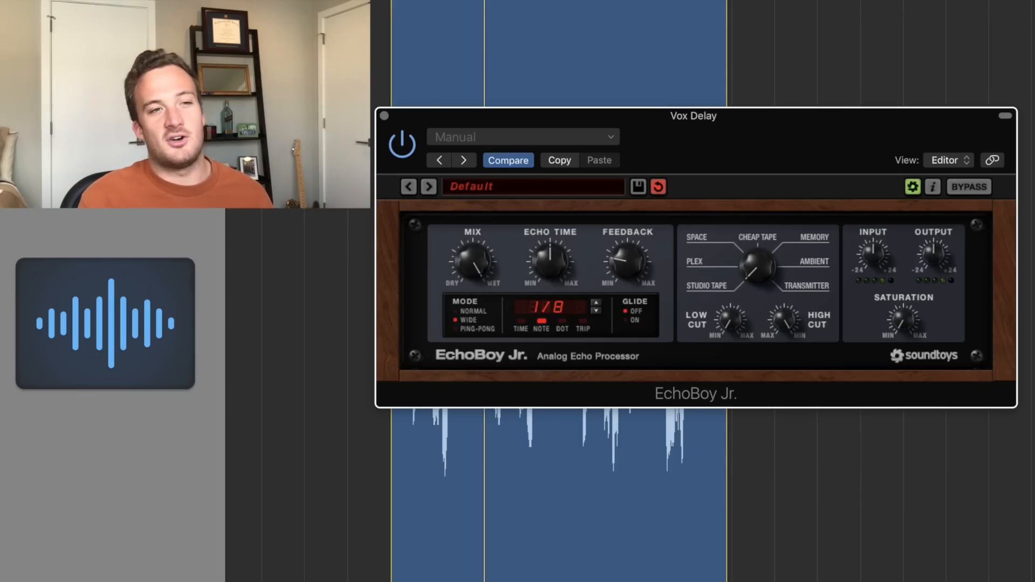
{"action": "left_click_drag", "start_coordinate": [635, 263], "coordinate": [633, 233]}
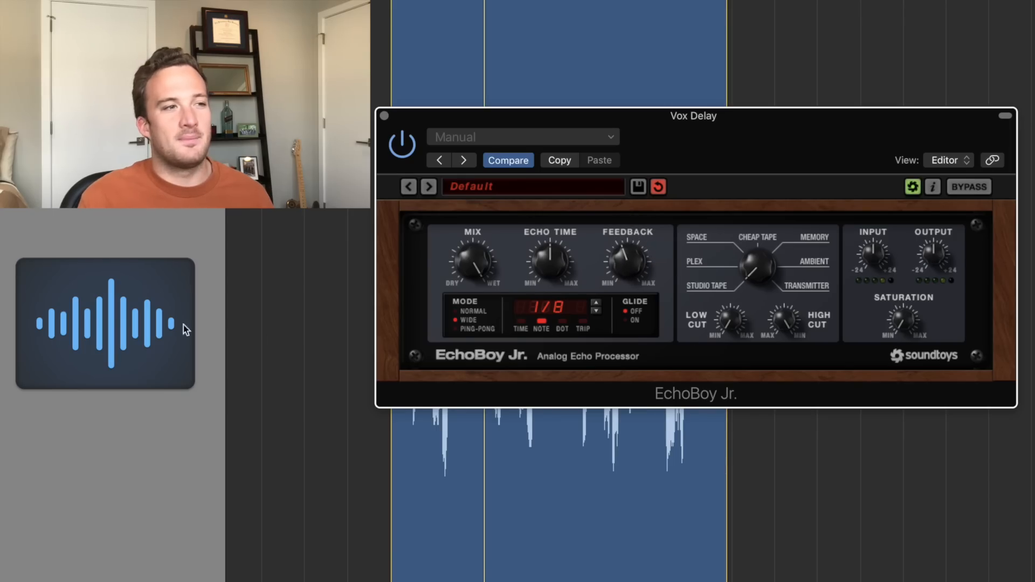
Insert a stereo FF Pro-Q 2 after the delay on Vox Delay, then raise its low cut and lower its high cut to narrow the band
{"action": "mouse_move", "coordinate": [15, 301]}
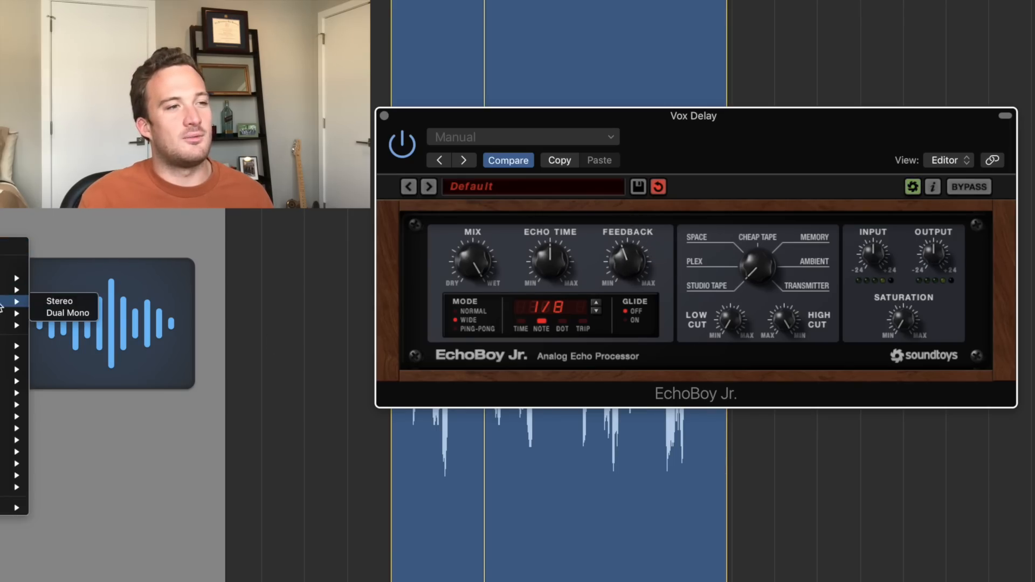
{"action": "left_click", "coordinate": [47, 302]}
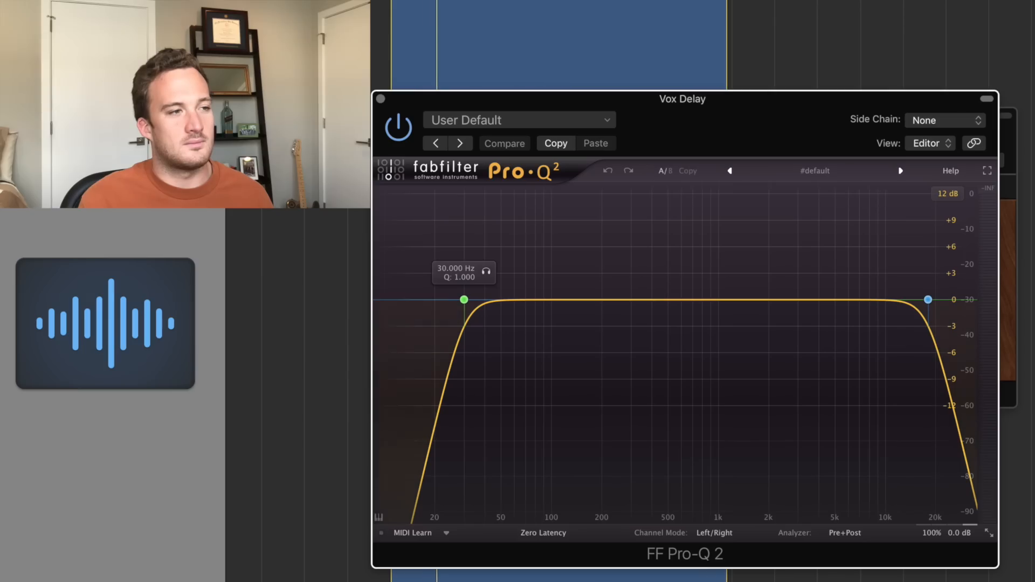
{"action": "scroll", "coordinate": [464, 300], "scroll_direction": "down", "scroll_amount": 1}
{"action": "left_click_drag", "start_coordinate": [465, 299], "coordinate": [659, 309]}
{"action": "left_click_drag", "start_coordinate": [927, 303], "coordinate": [848, 321]}
{"action": "left_click_drag", "start_coordinate": [658, 310], "coordinate": [679, 311]}
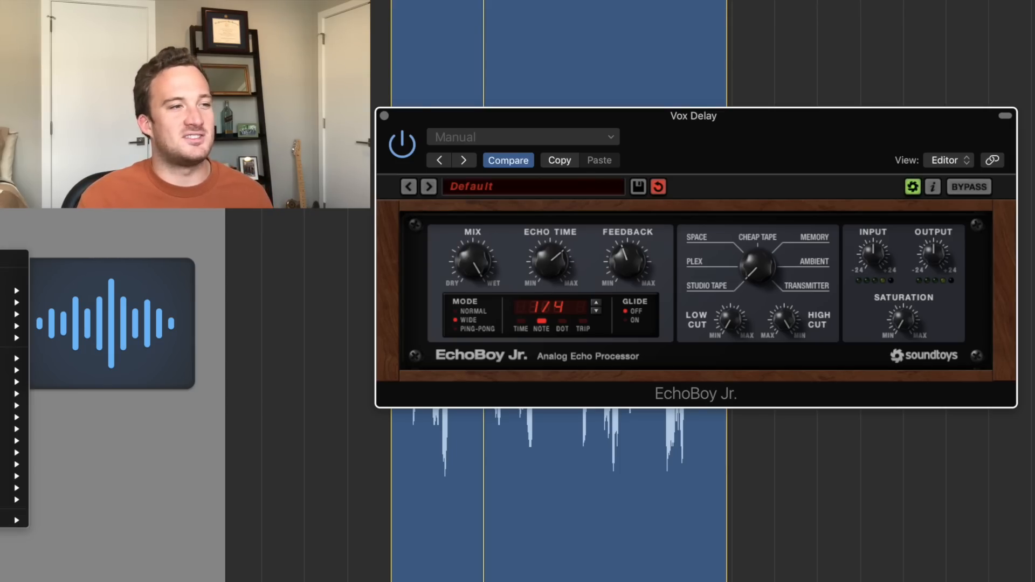
Insert FF Pro-C on Vox Delay and set its side chain to external, fed by Verse 1 (Audio 37)
{"action": "mouse_move", "coordinate": [15, 314]}
{"action": "left_click", "coordinate": [60, 311]}
{"action": "left_click_drag", "start_coordinate": [0, 0], "coordinate": [756, 152]}
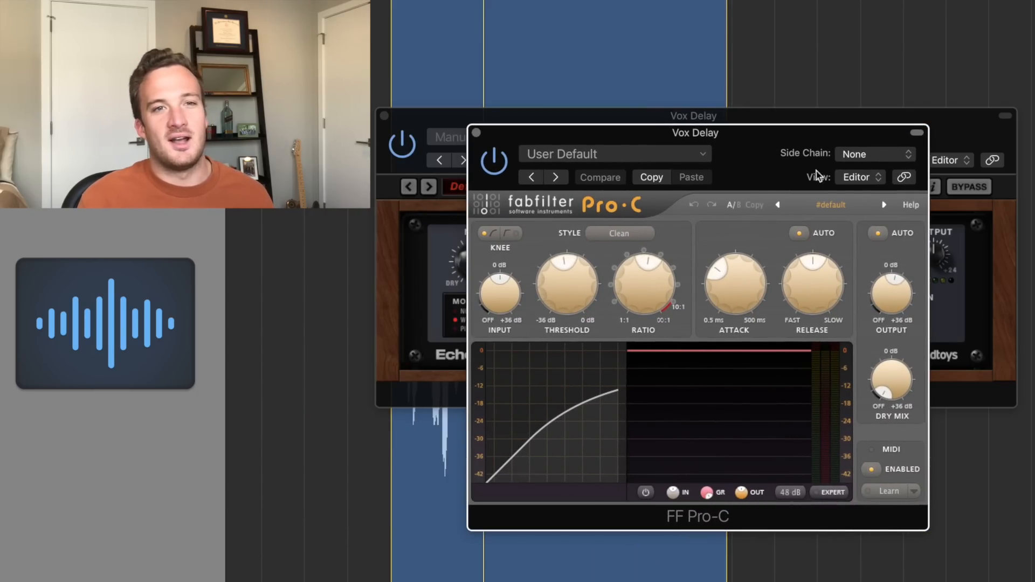
{"action": "left_click", "coordinate": [836, 494]}
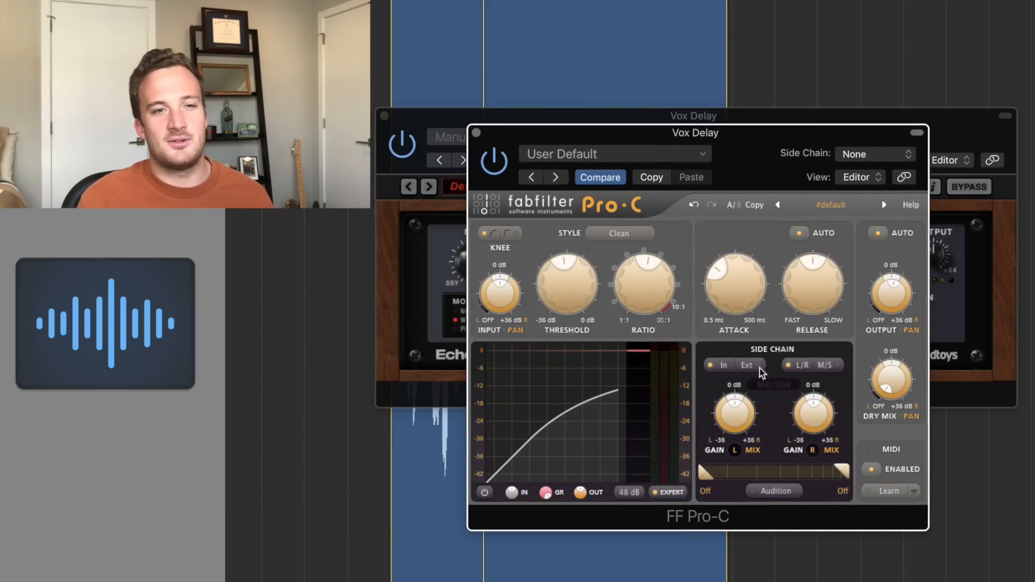
{"action": "left_click", "coordinate": [837, 150]}
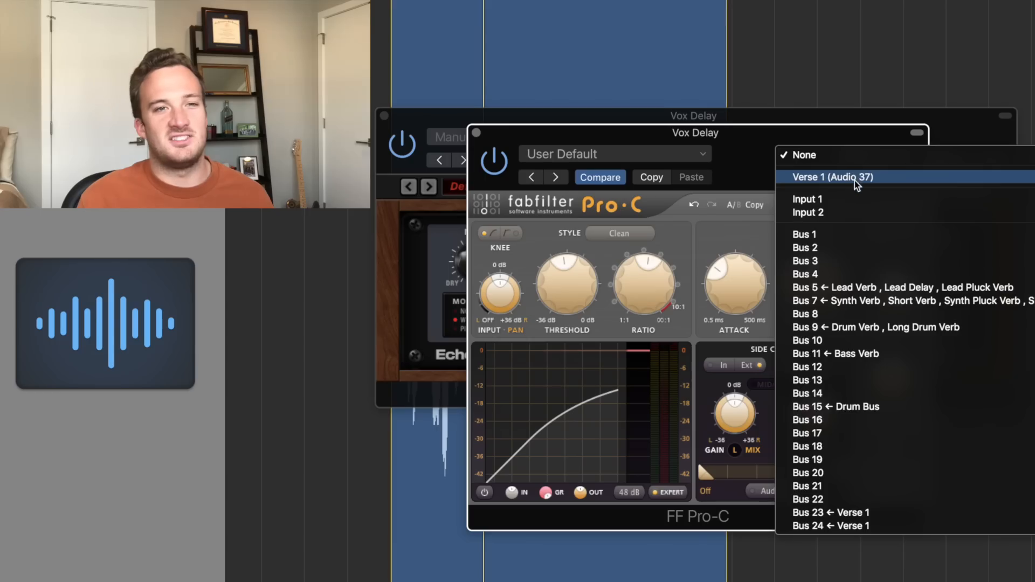
{"action": "left_click", "coordinate": [857, 179]}
Turn off Pro-C's auto release, lower its threshold, shorten the attack and fine-tune the release, closing the plug-in windows when done
{"action": "left_click", "coordinate": [800, 233]}
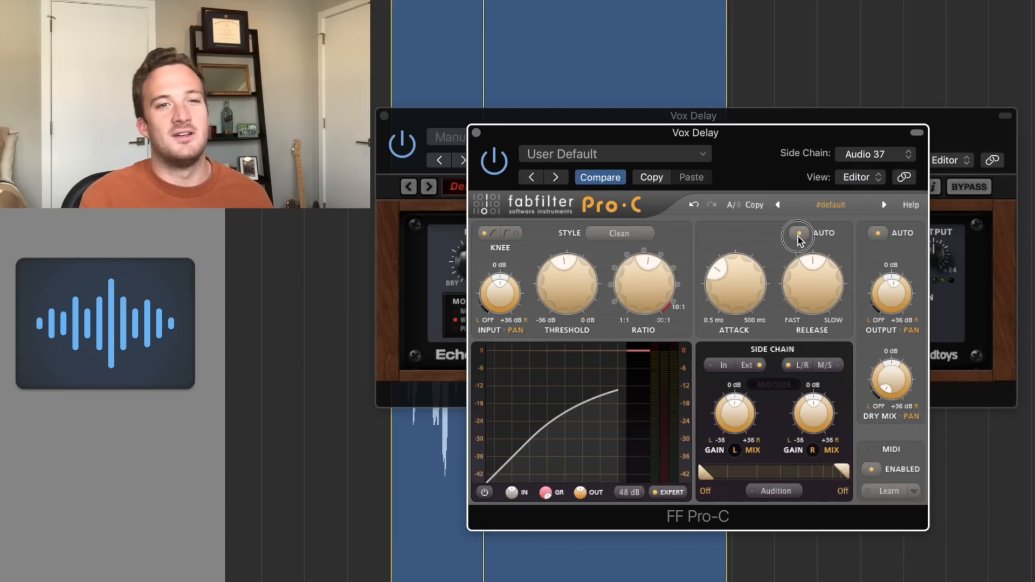
{"action": "mouse_move", "coordinate": [757, 288]}
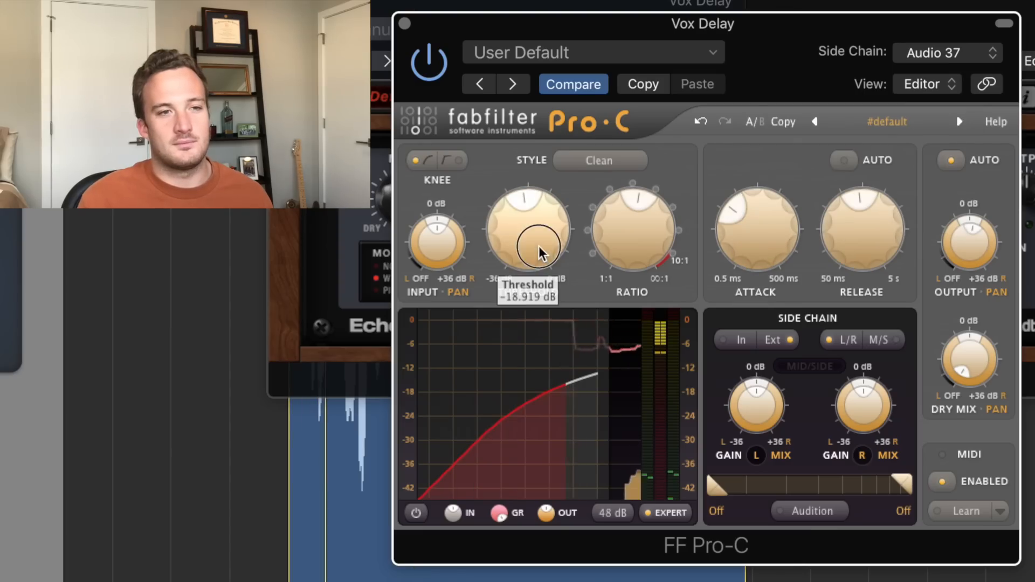
{"action": "left_click_drag", "start_coordinate": [575, 296], "coordinate": [574, 340]}
{"action": "left_click_drag", "start_coordinate": [538, 306], "coordinate": [548, 354]}
{"action": "mouse_move", "coordinate": [969, 247]}
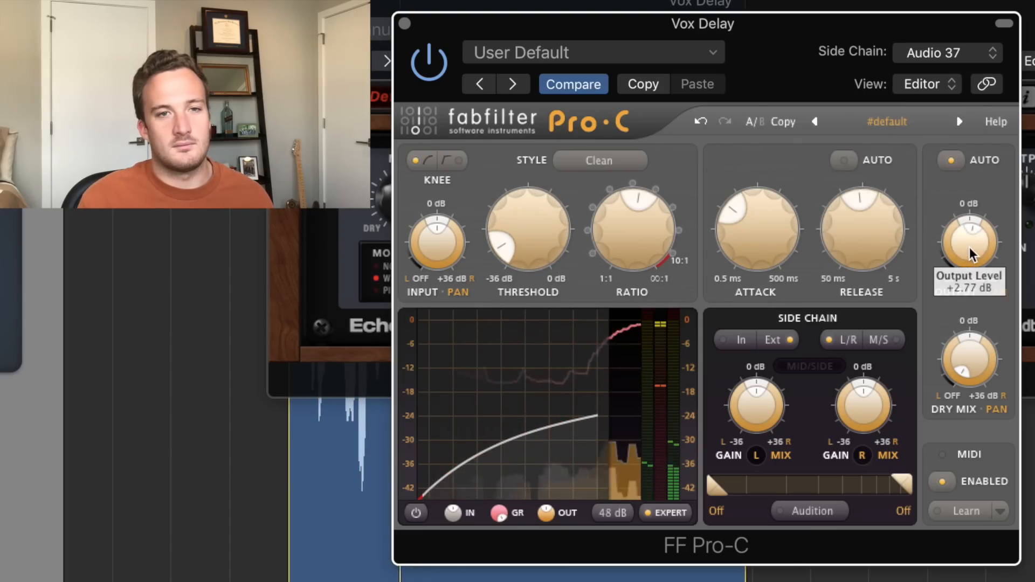
{"action": "left_click_drag", "start_coordinate": [844, 239], "coordinate": [844, 223]}
{"action": "left_click_drag", "start_coordinate": [760, 227], "coordinate": [770, 284]}
{"action": "mouse_move", "coordinate": [625, 247]}
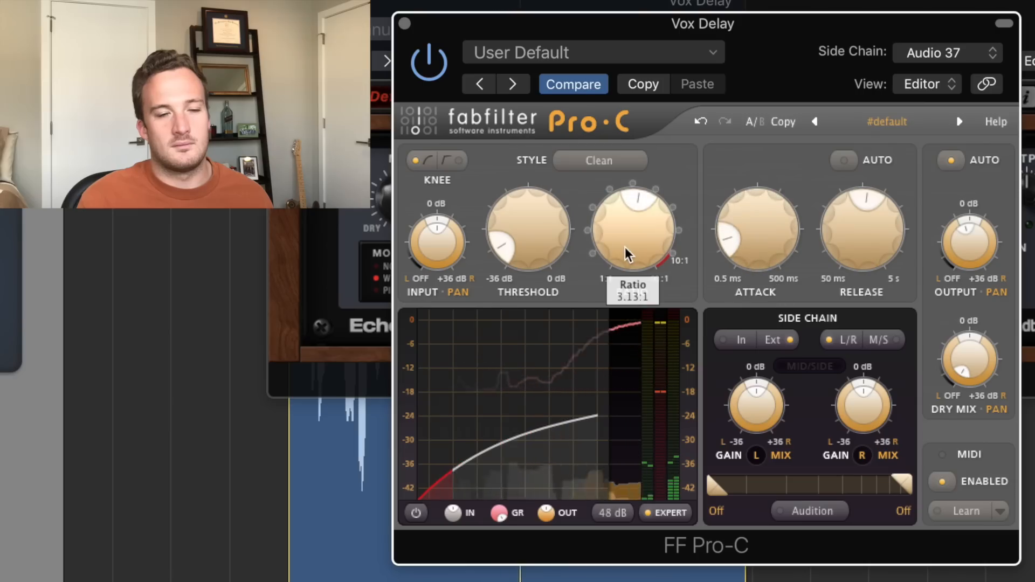
{"action": "left_click", "coordinate": [405, 23]}
{"action": "left_click_drag", "start_coordinate": [600, 201], "coordinate": [600, 227]}
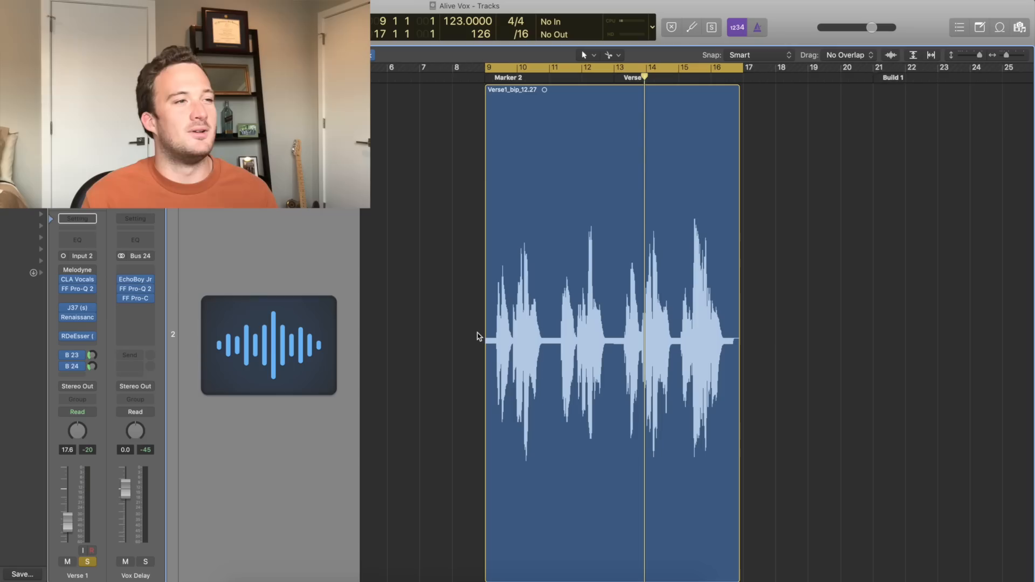
Play the Verse 1 region and compare the vocal with its inserts and sends bypassed against the processed version
{"action": "key", "text": "space"}
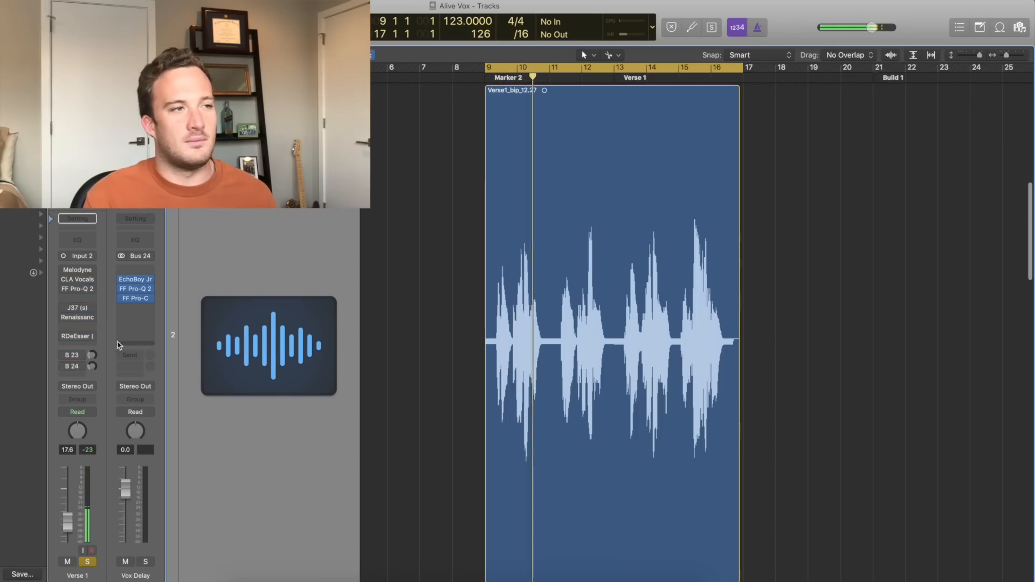
{"action": "left_click", "coordinate": [62, 280]}
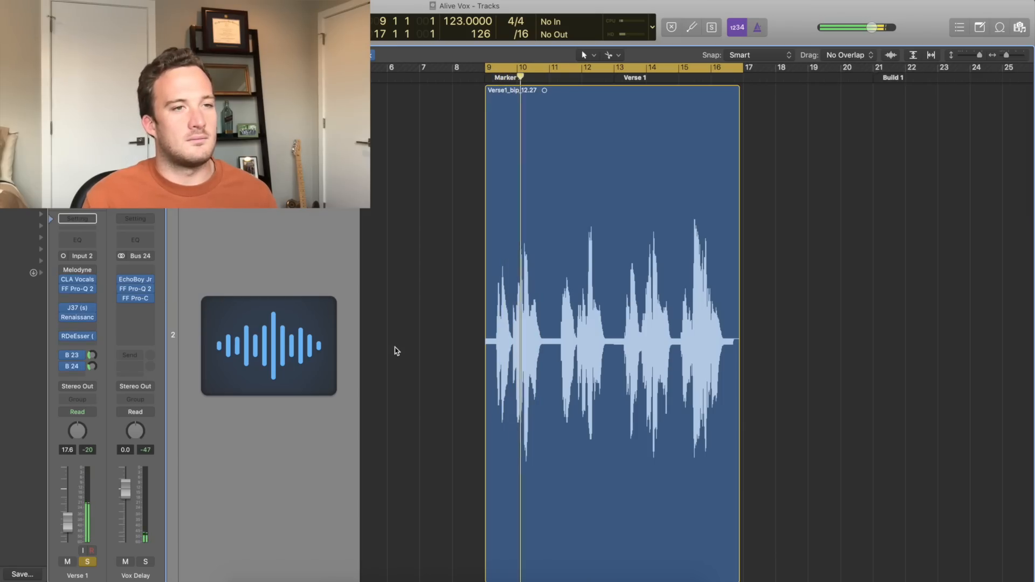